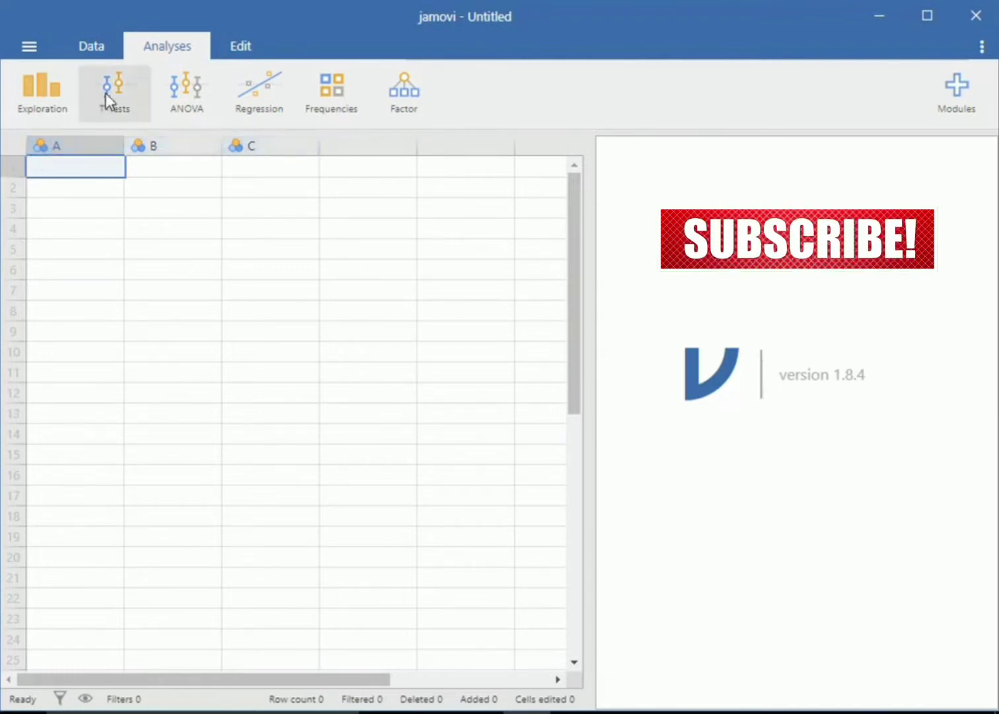
Rename variable A as gender and give it the description "gender of the sample".
click(93, 46)
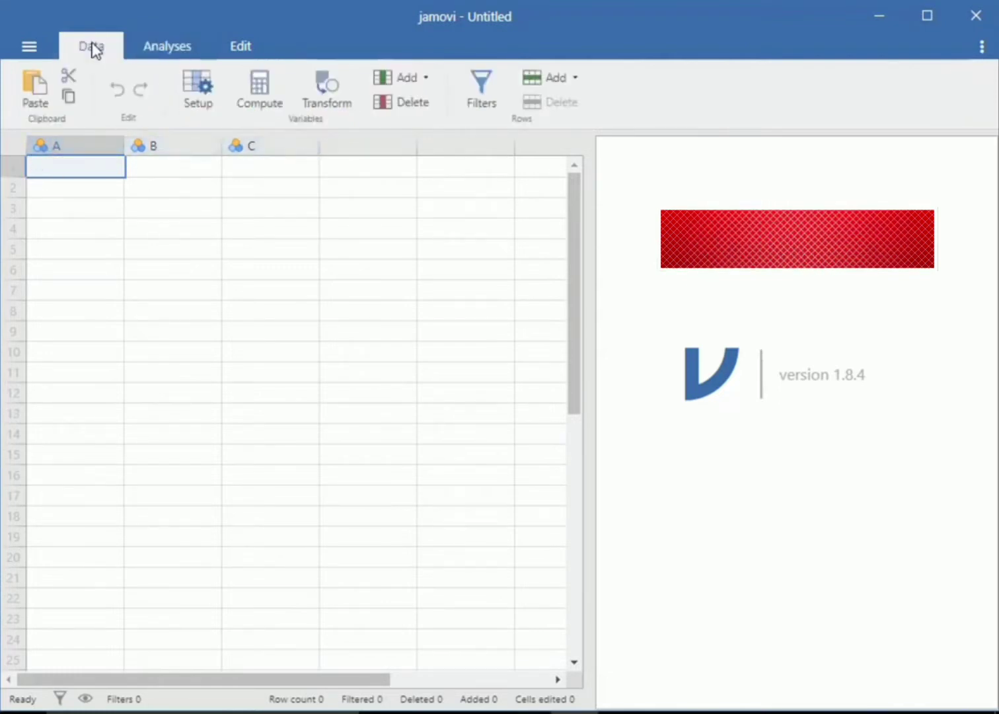
click(205, 89)
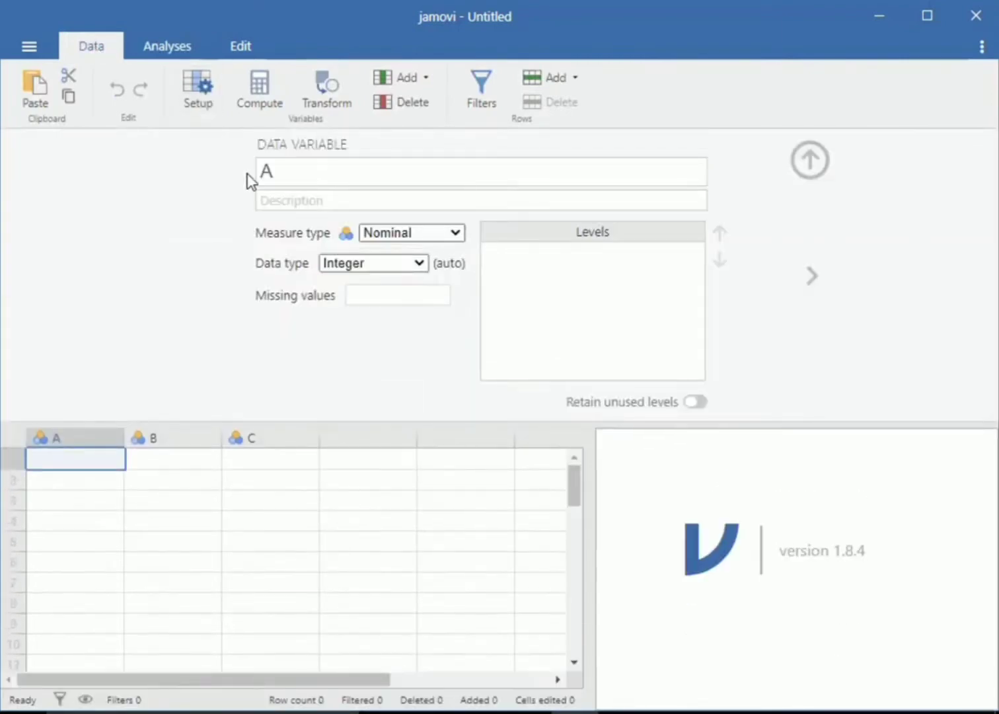
click(281, 173)
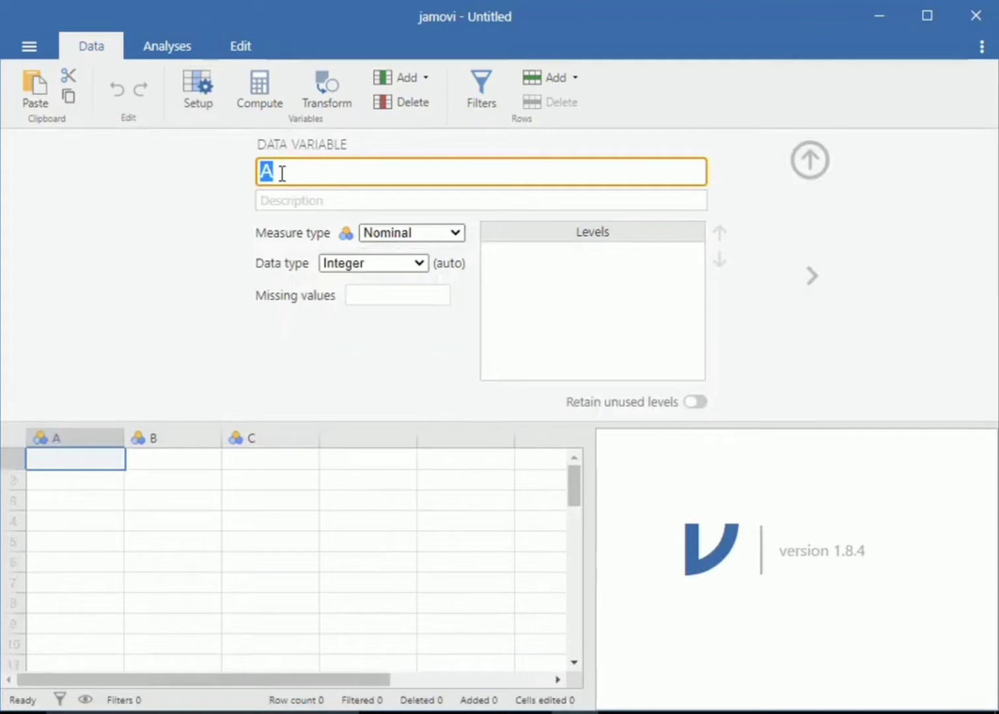
text(gender)
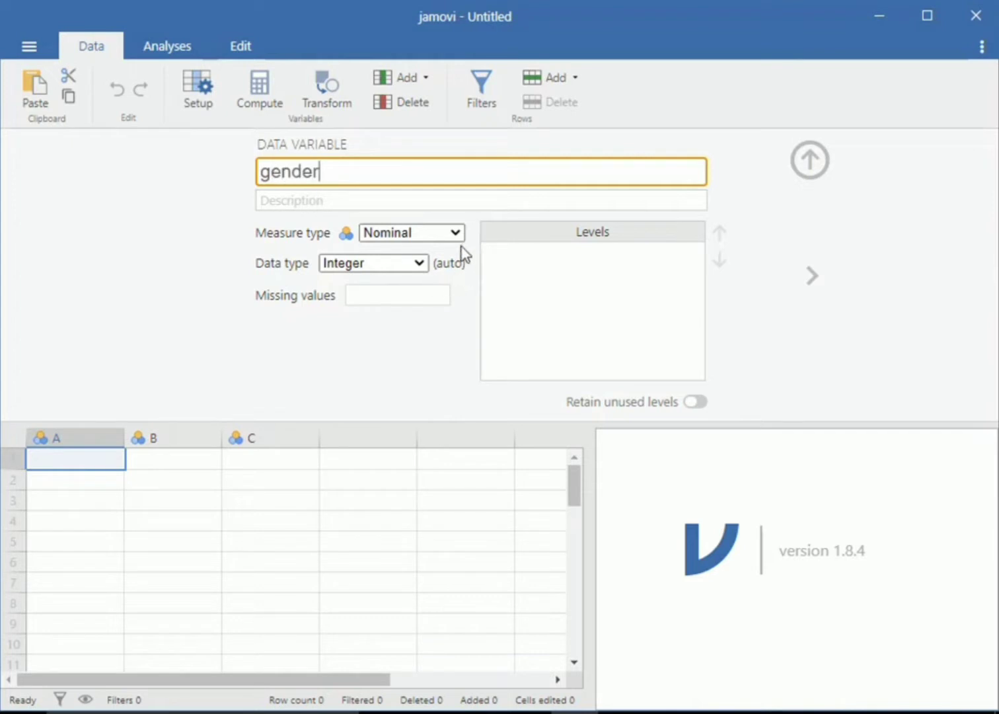
click(331, 200)
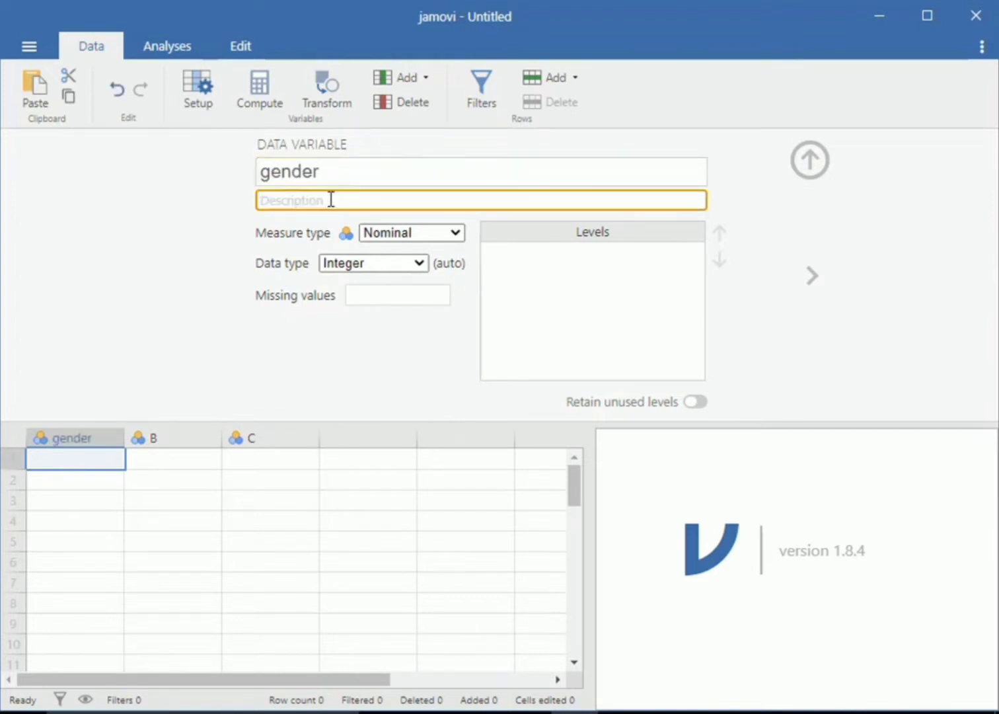
text(gender of the)
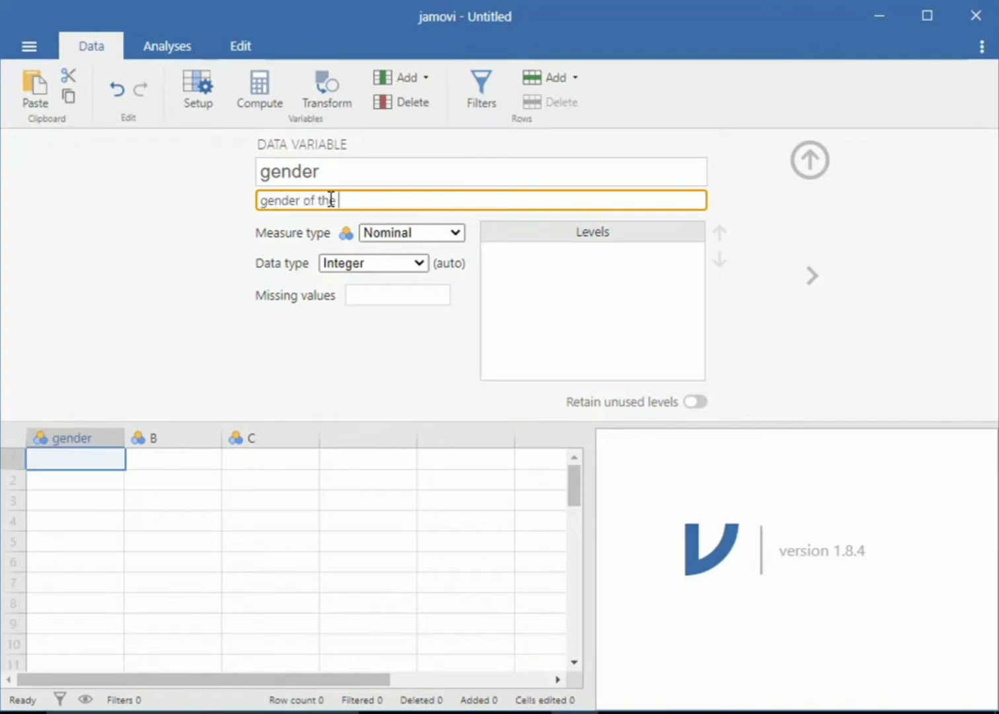
text( sample)
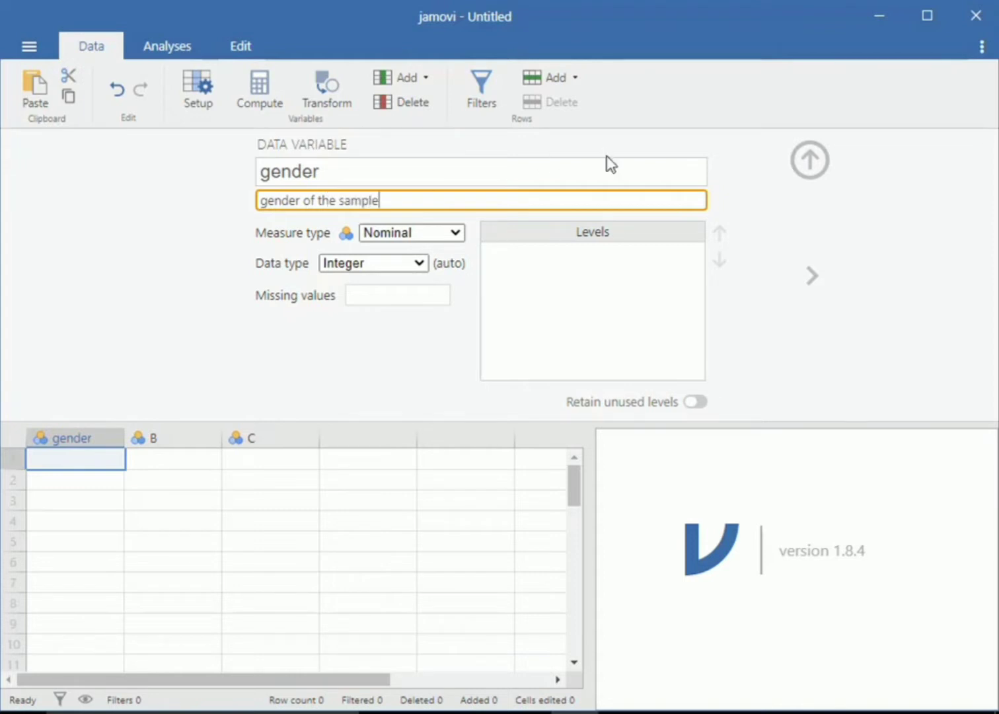
Rename variable B as age with the description "age", and close the variable setup.
click(167, 439)
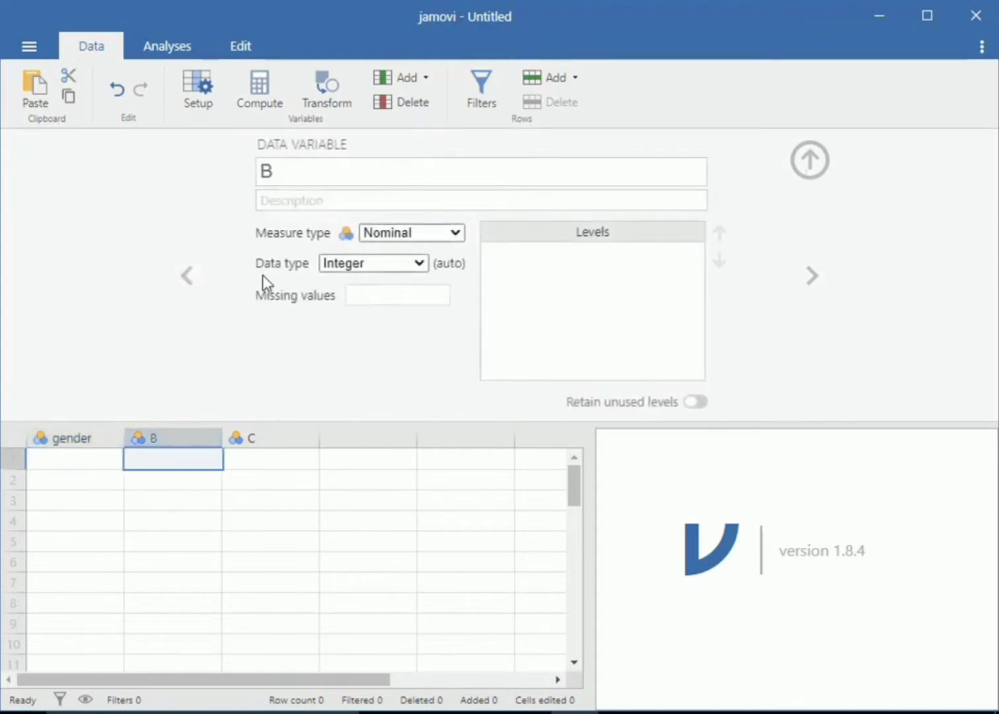
click(284, 172)
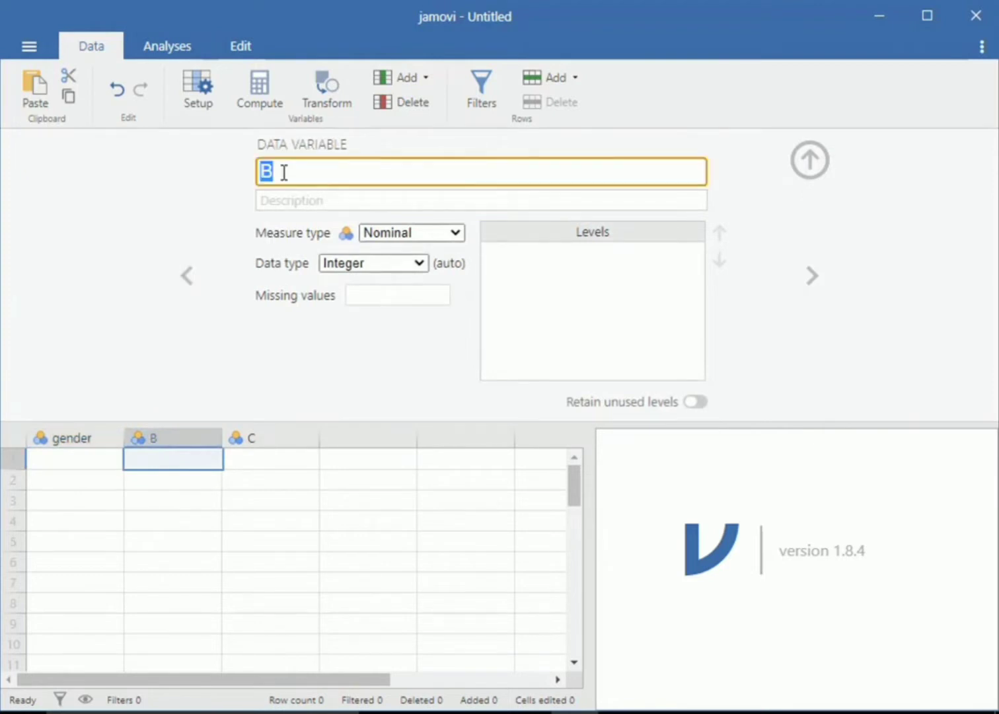
text(age)
click(275, 201)
text(age)
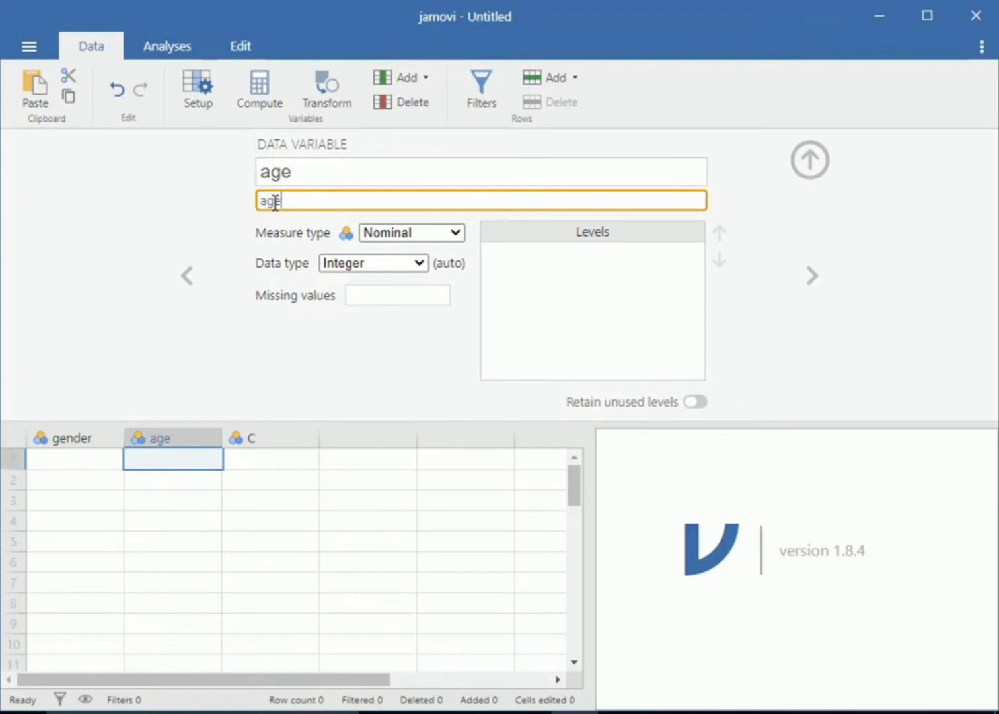
click(285, 437)
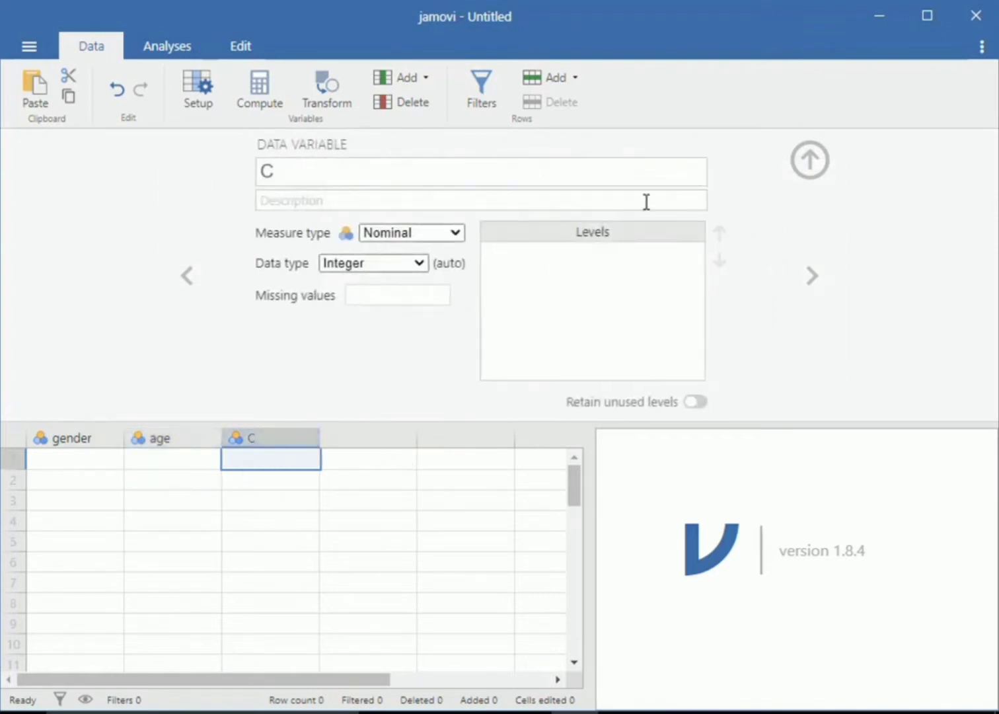
click(815, 159)
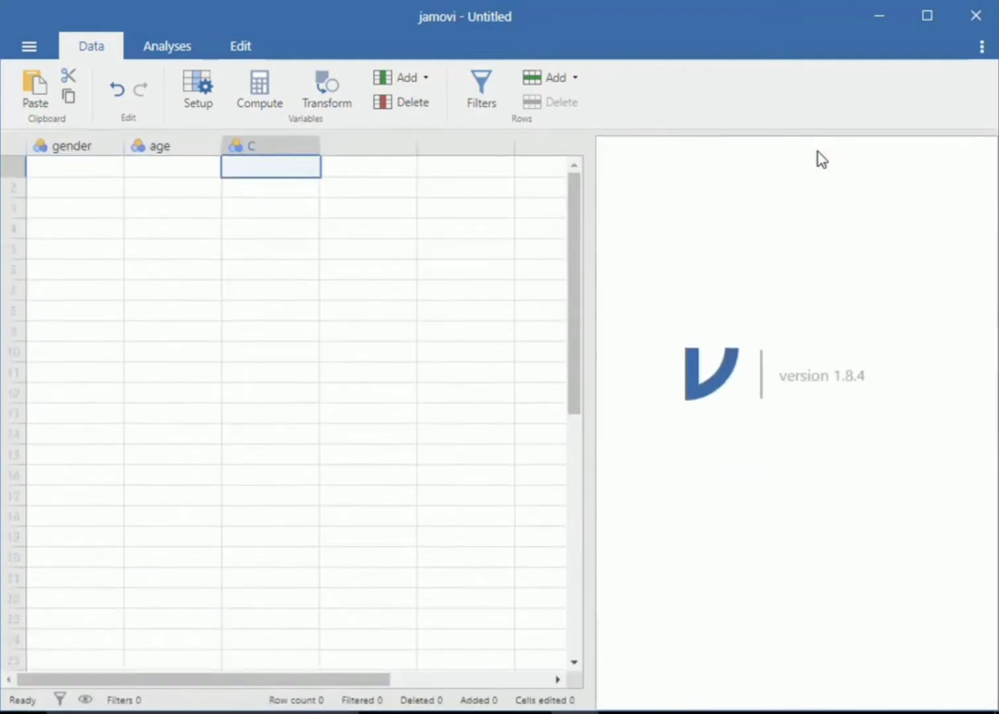
Enter the values 1, 2, 2, 2 and 1 in rows 1 to 5 of the gender column.
click(70, 171)
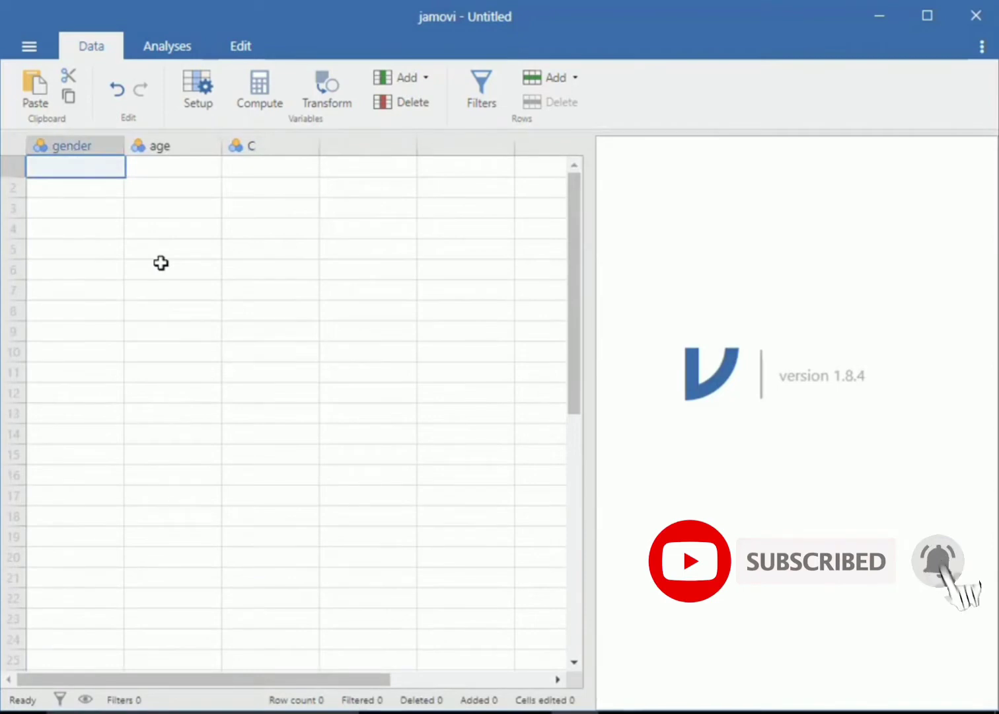
text(1)
key(Return)
text(2)
key(Return)
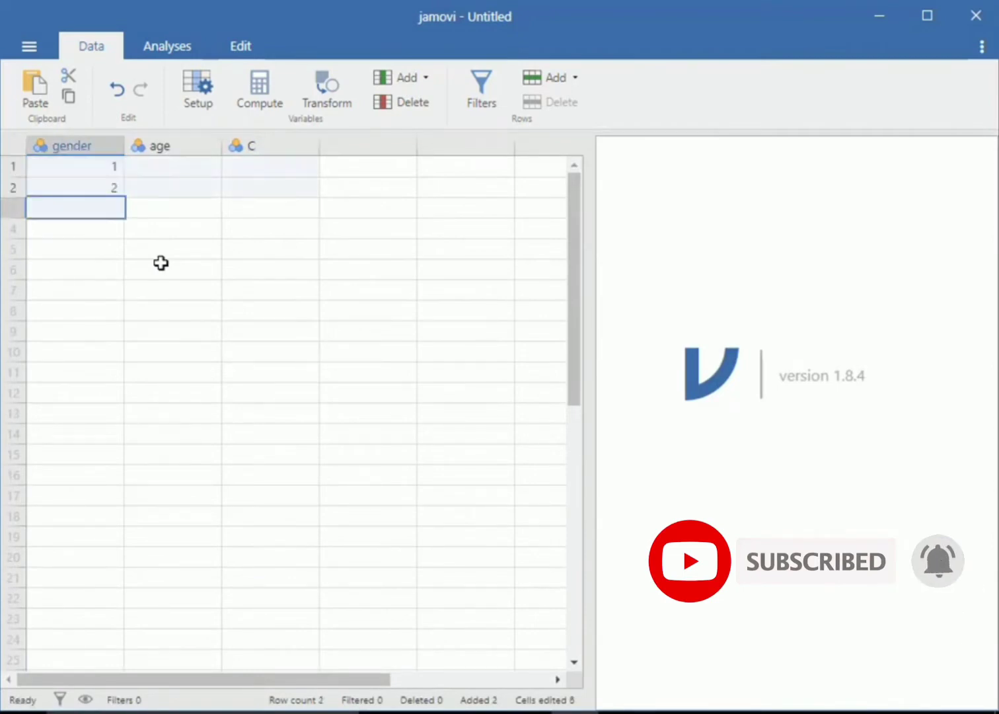
text(2)
key(Return)
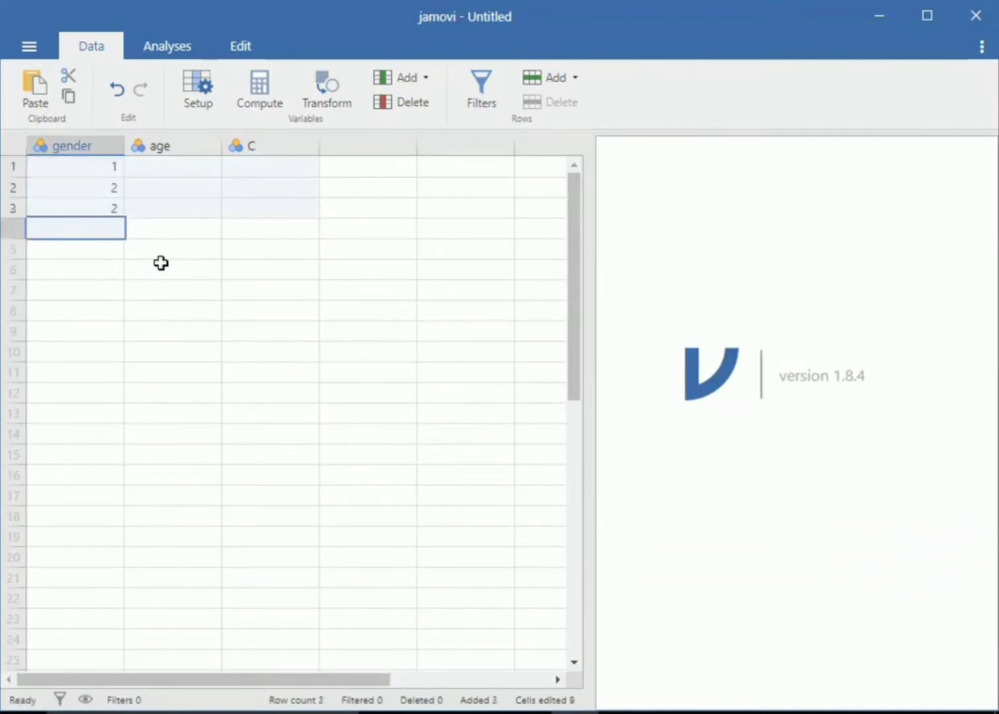
text(2)
key(Return)
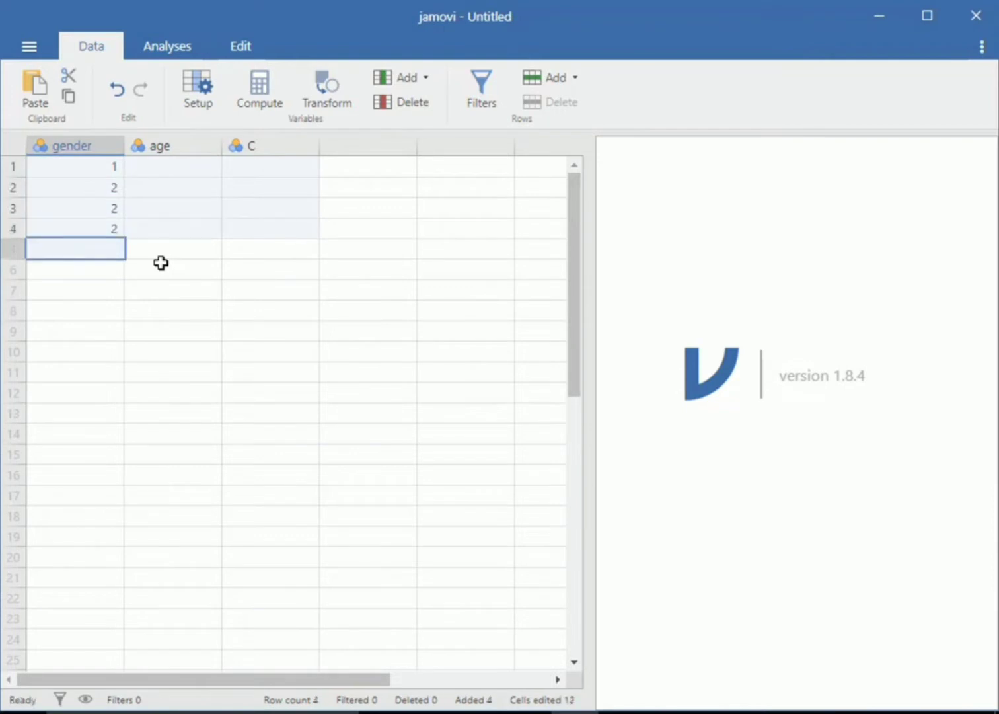
text(1)
key(Return)
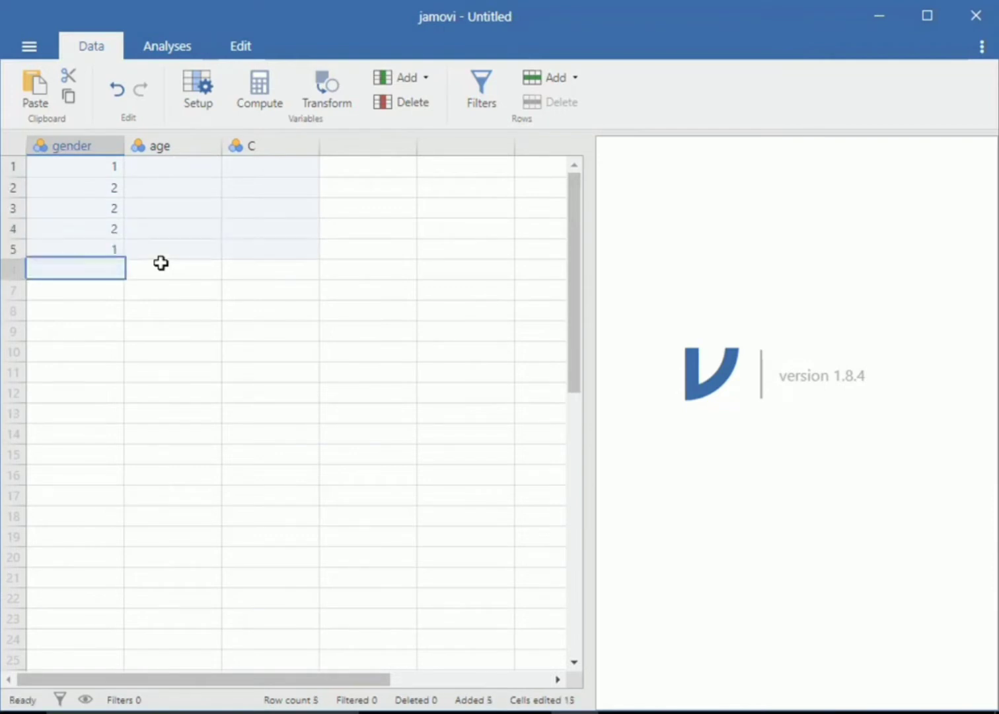
click(148, 173)
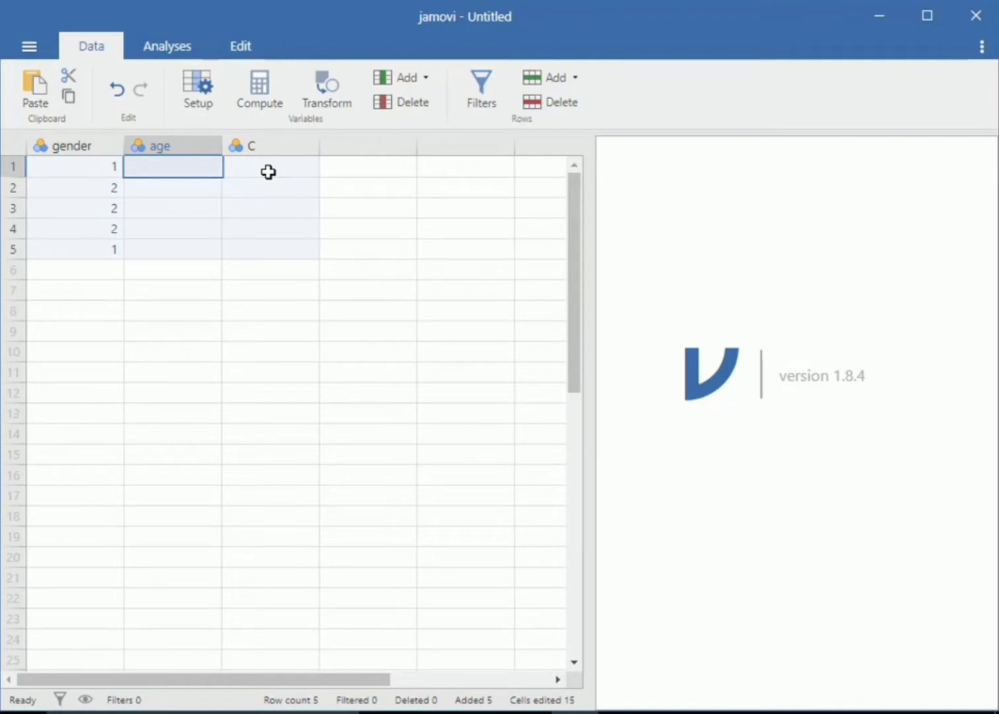
click(389, 175)
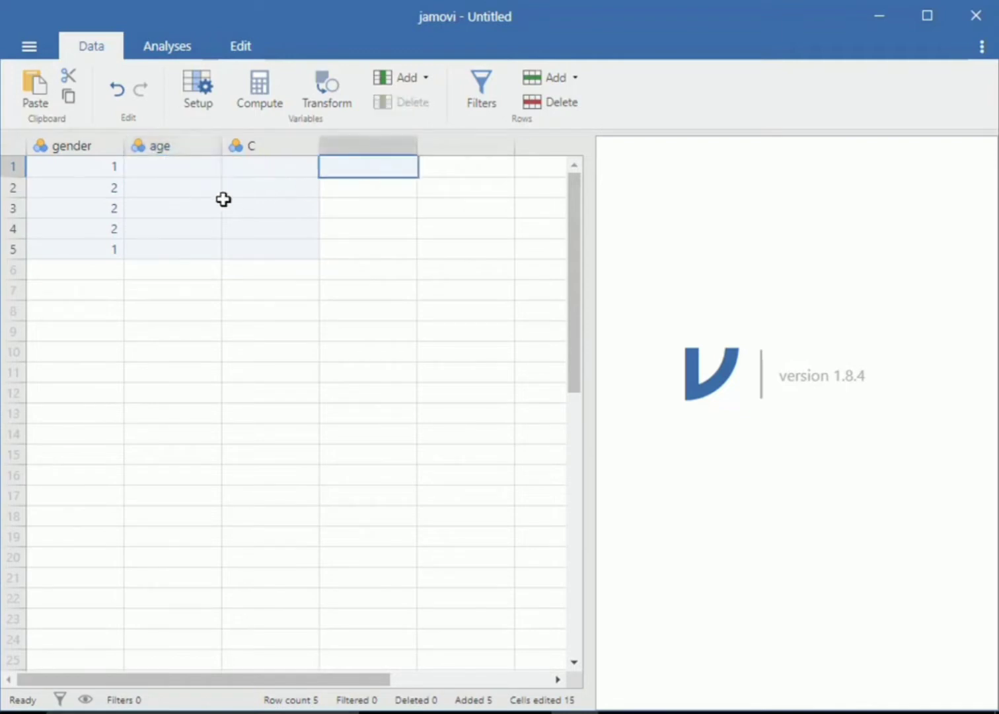
Delete the gender, age and C columns from the data sheet.
click(84, 146)
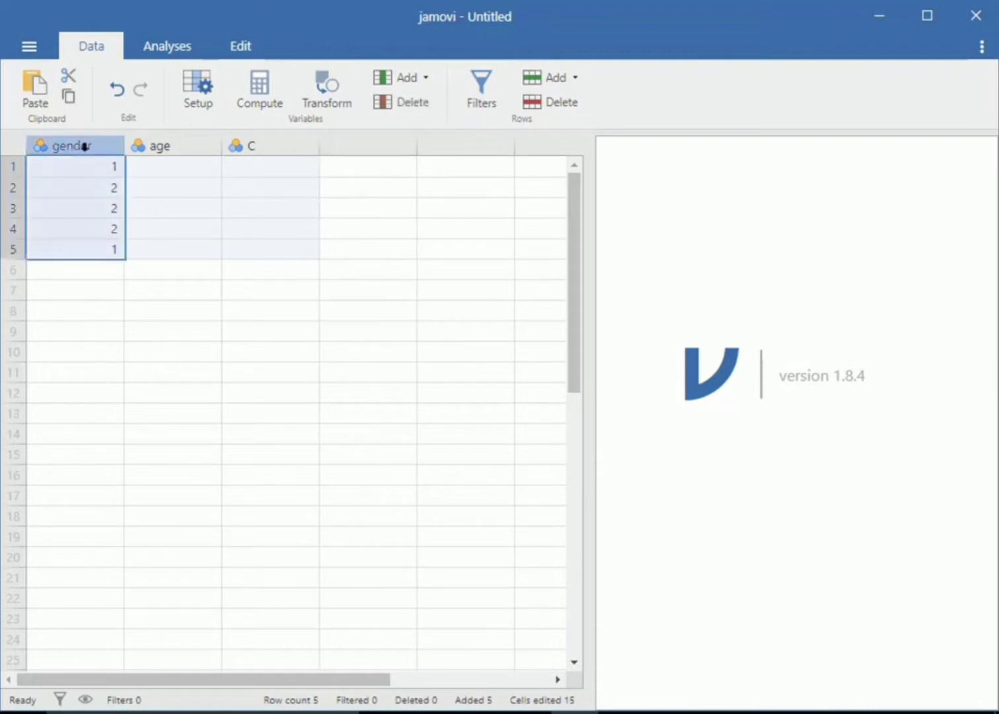
key(shift+Right)
key(shift+Right)
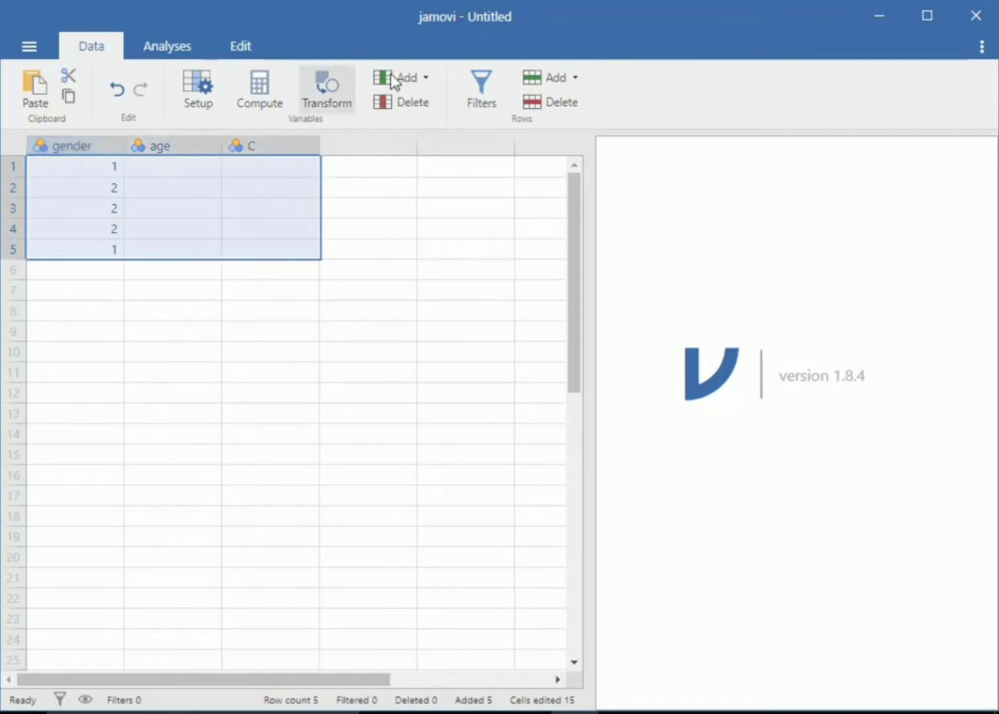
click(413, 104)
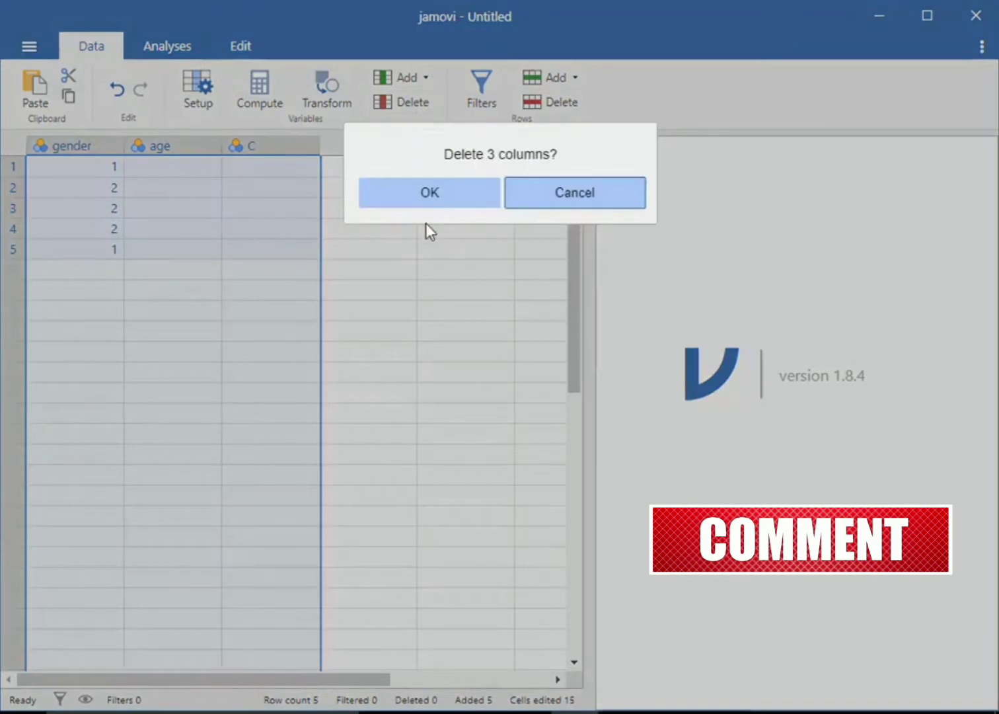
click(444, 197)
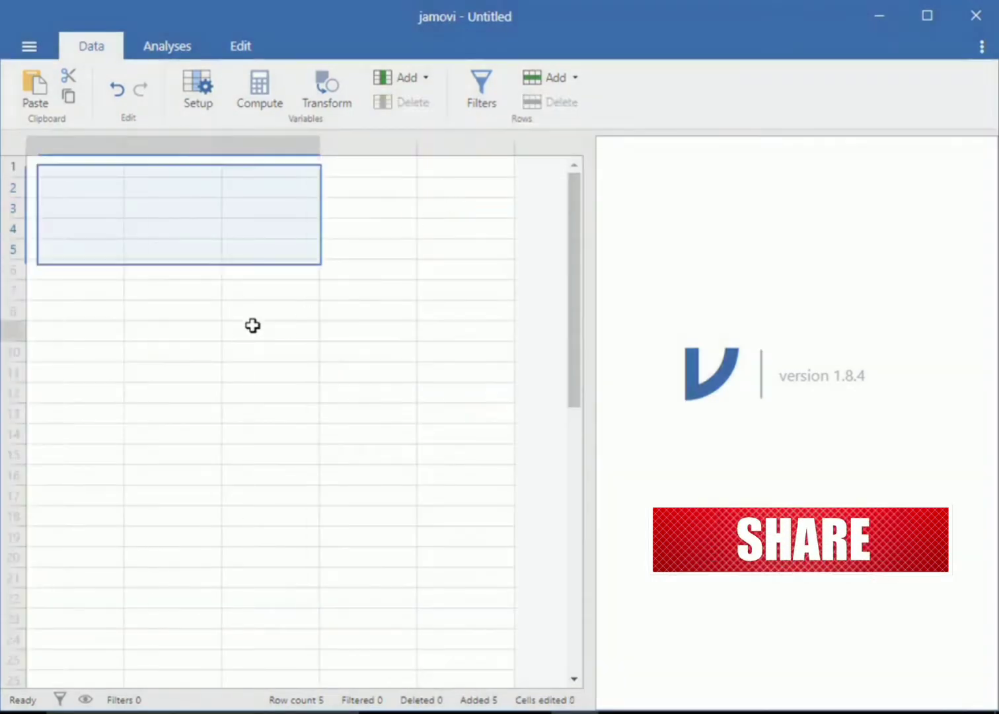
click(253, 325)
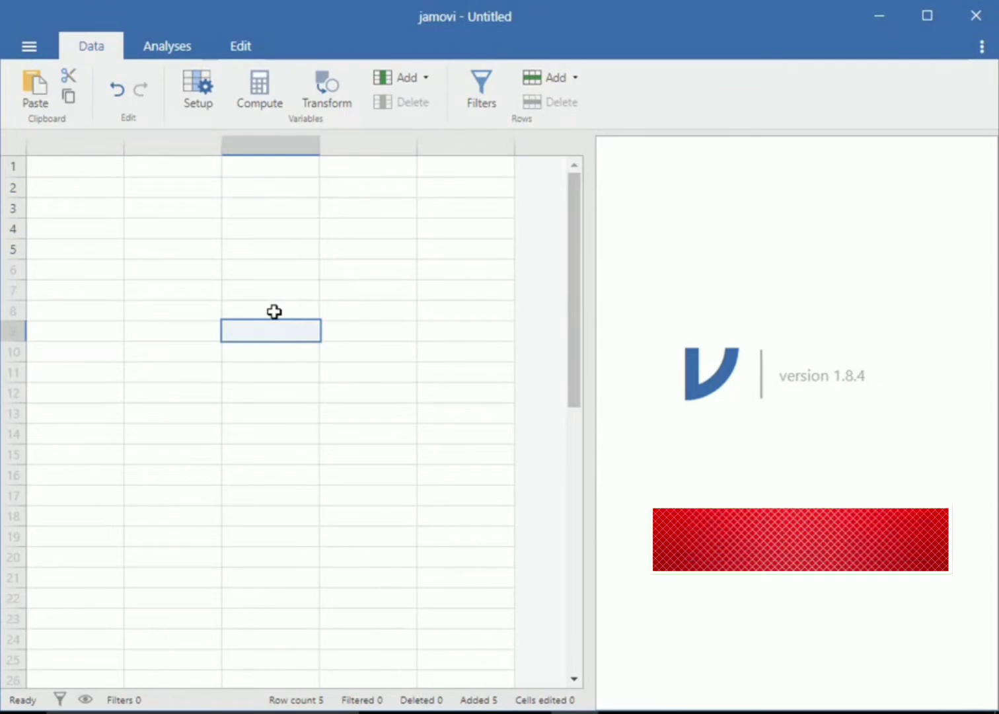
Open the shoping Data workbook from the desktop in Excel, look through its columns and rows, and close it.
click(884, 15)
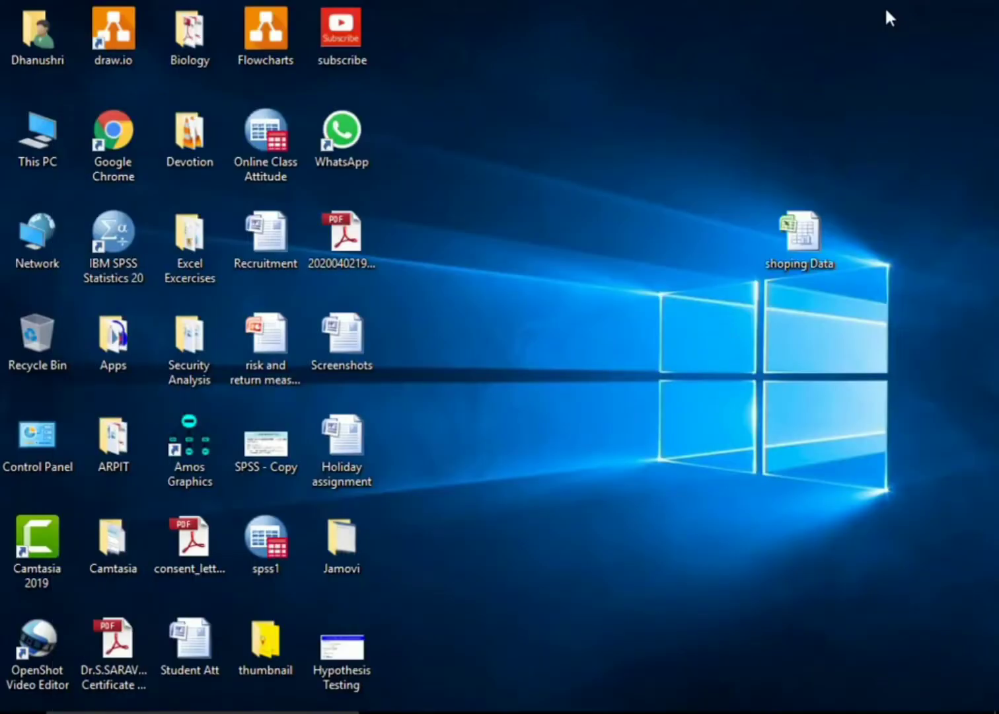
double_click(784, 245)
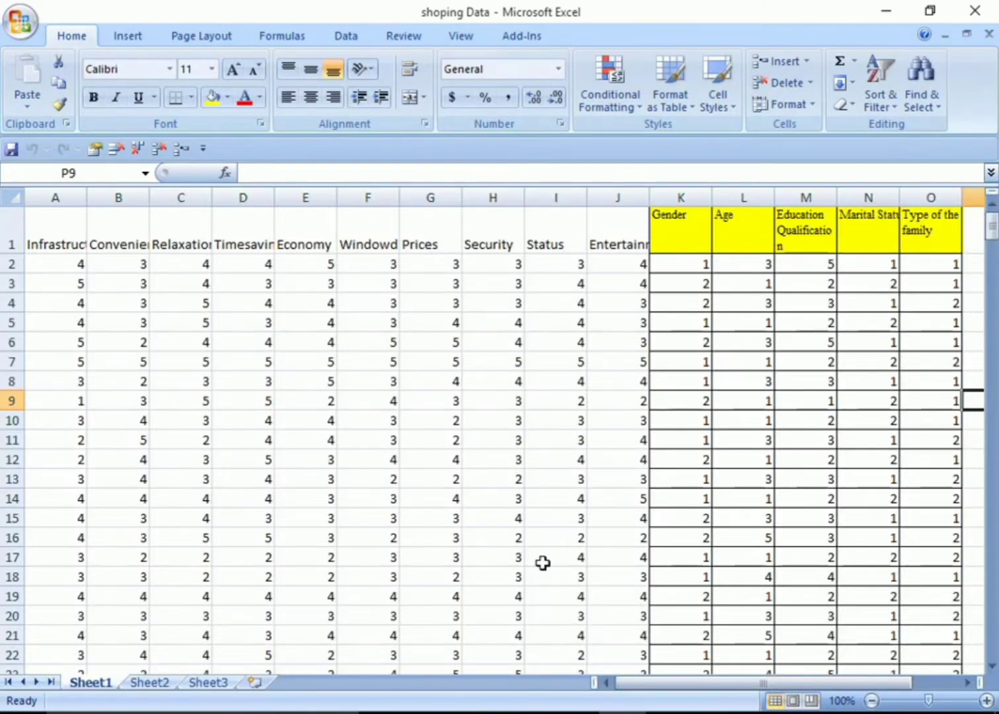
drag(651, 681, 653, 675)
scroll(616, 355, down, 20)
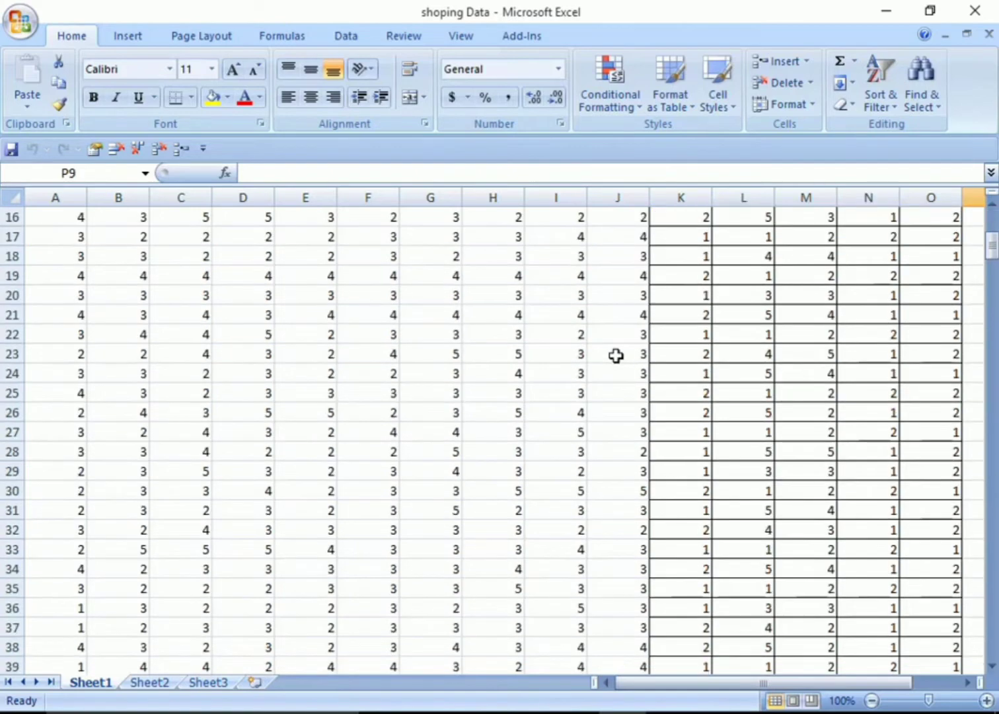
scroll(616, 356, down, 4)
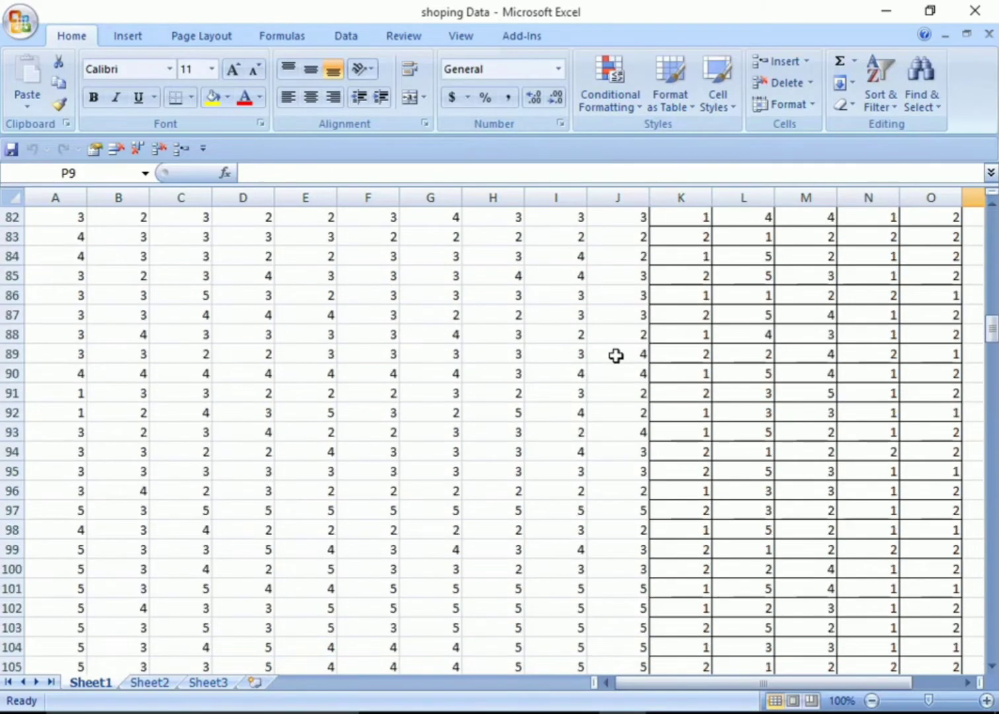
scroll(616, 356, up, 20)
scroll(616, 356, up, 3)
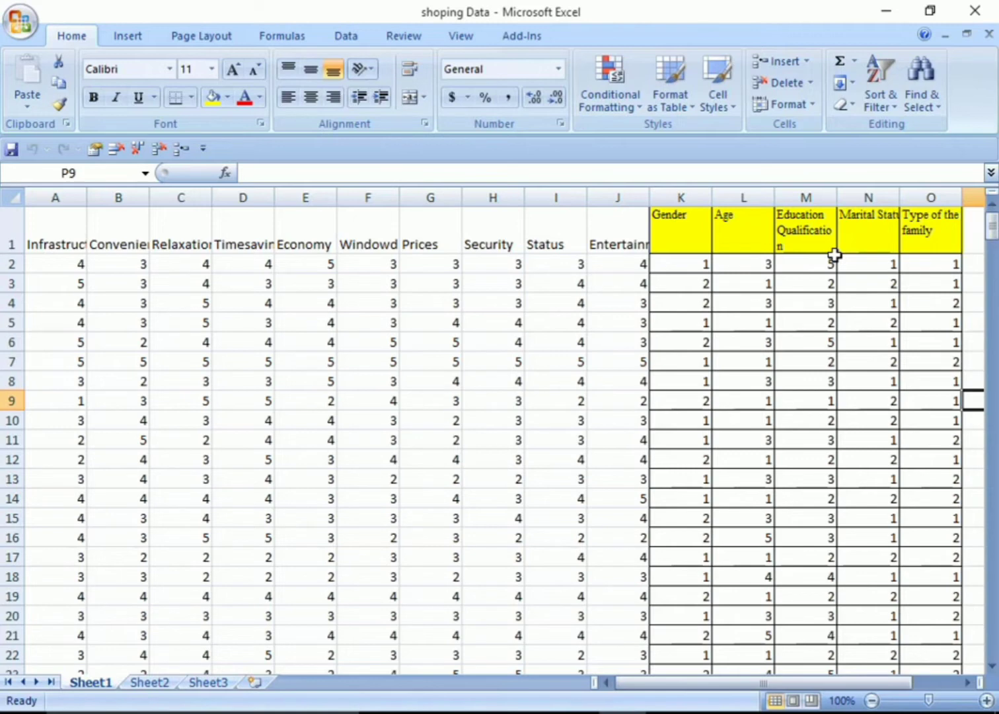
click(978, 14)
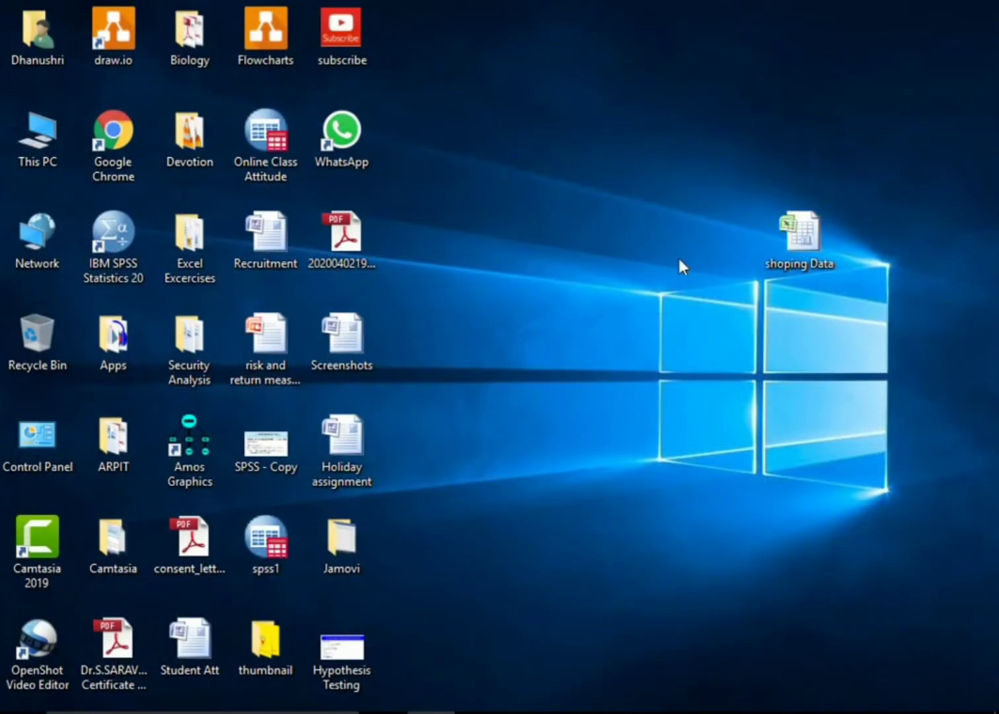
Switch to jamovi, import the shoping Data file from the desktop, and look over the imported data sheet.
click(575, 712)
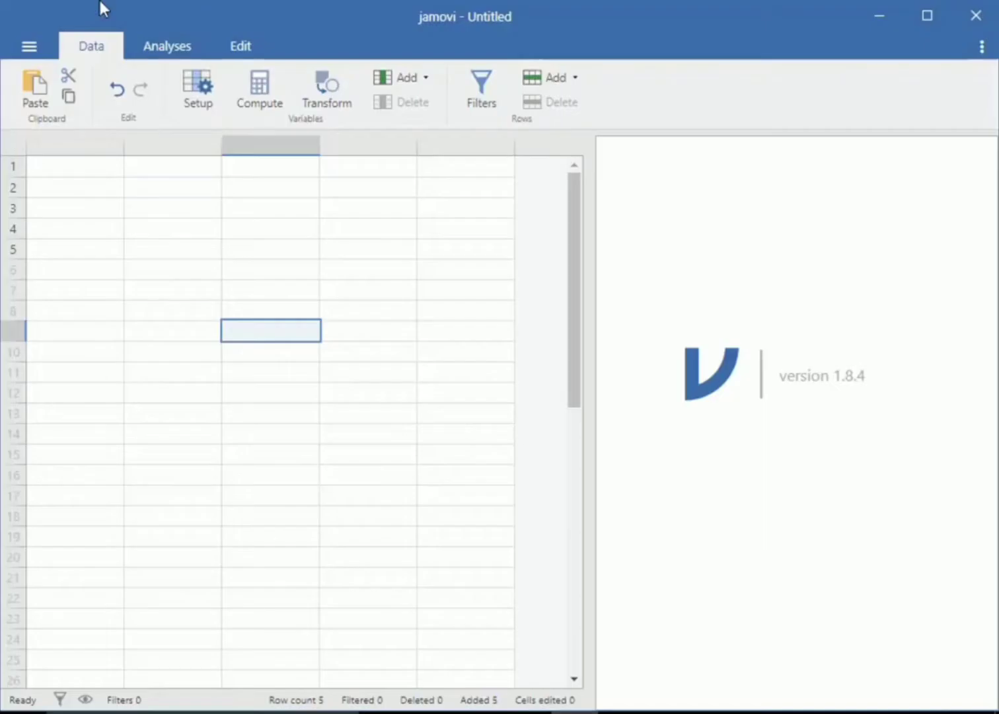
click(29, 48)
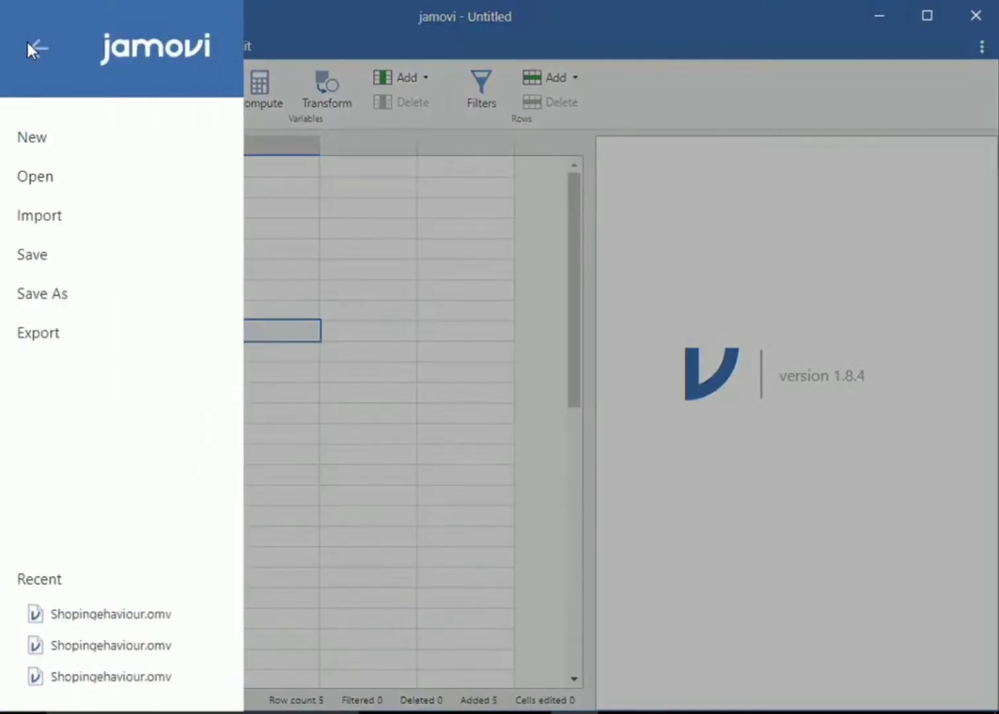
click(40, 219)
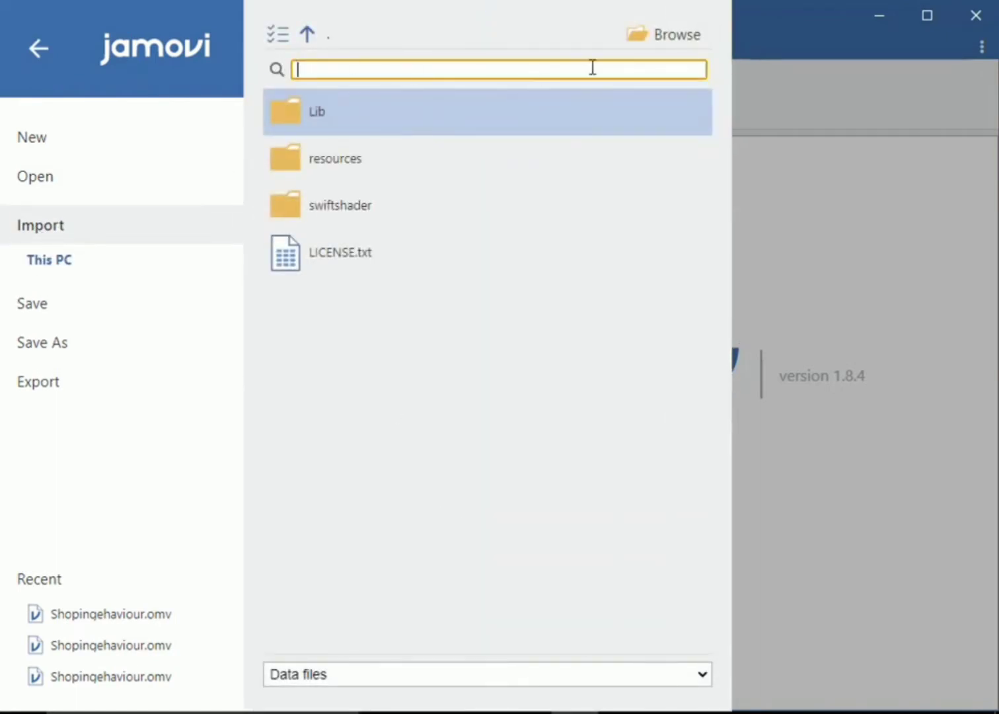
click(675, 38)
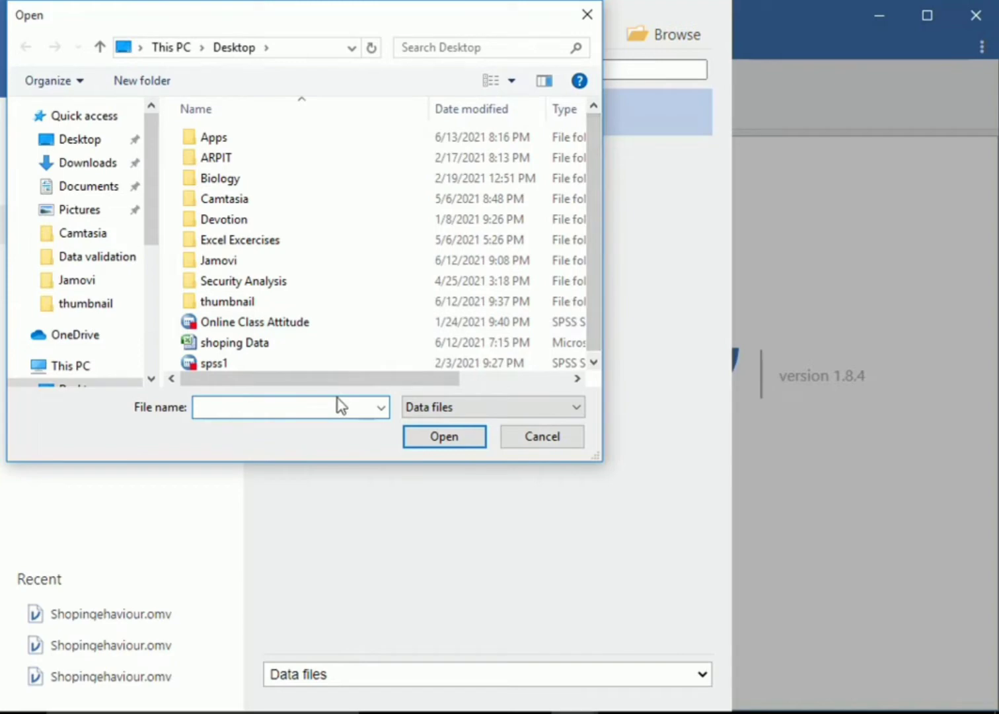
click(243, 357)
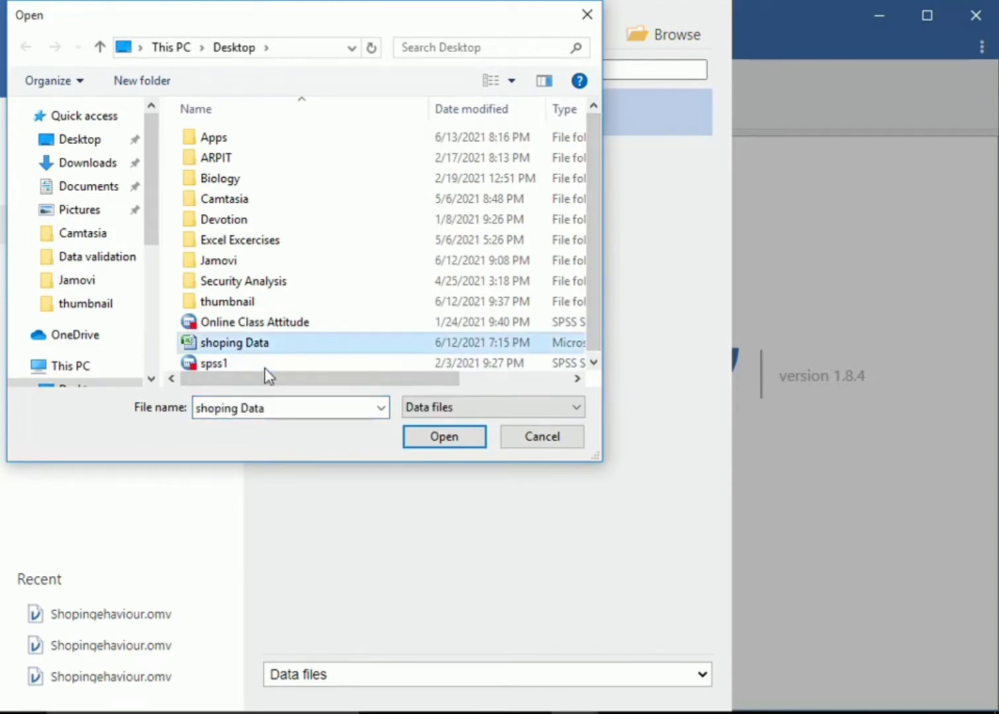
click(445, 441)
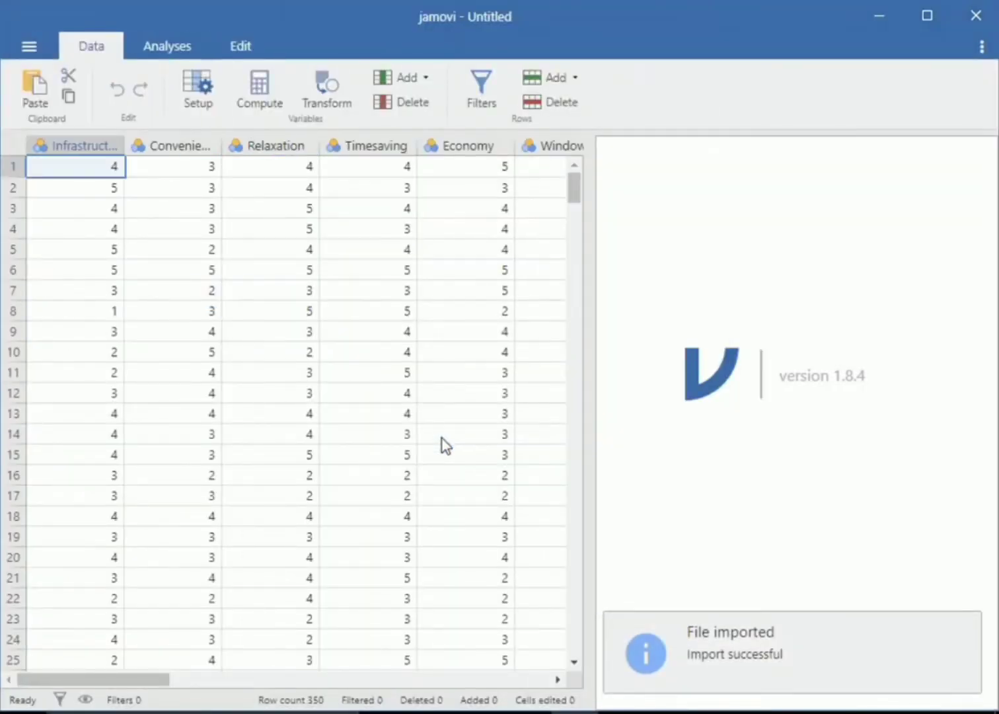
drag(101, 682, 67, 698)
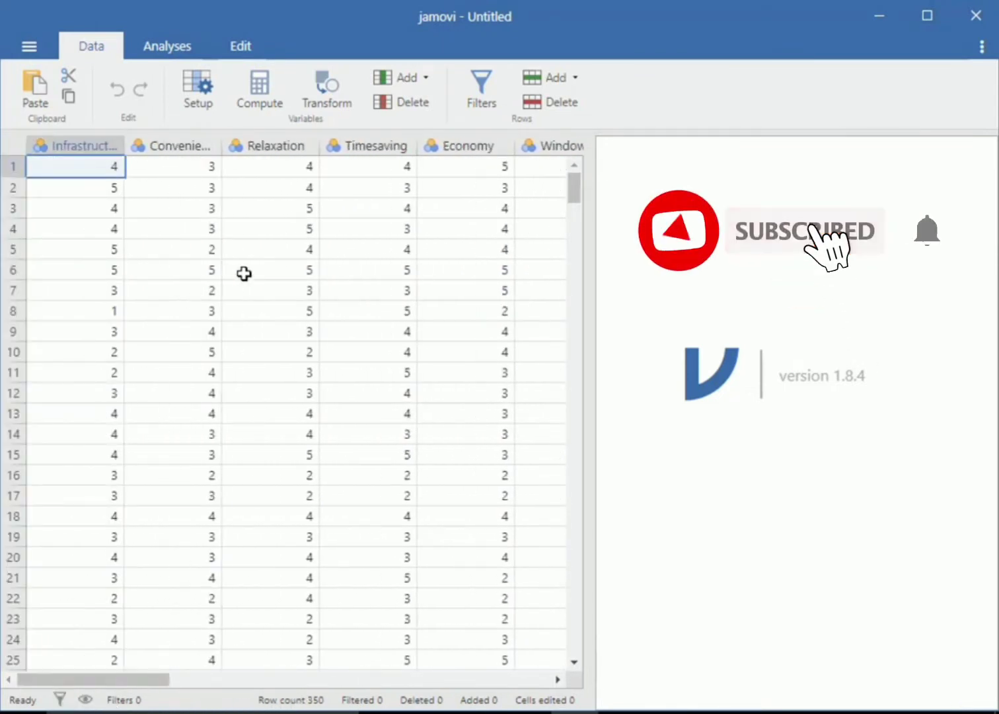
scroll(244, 272, down, 15)
scroll(244, 273, up, 15)
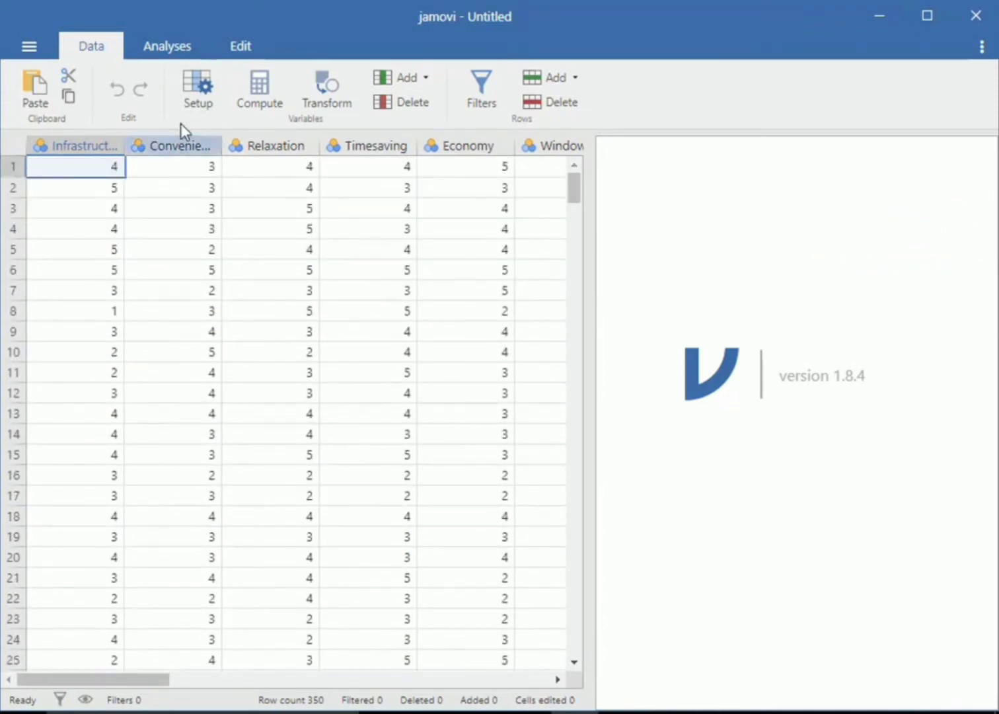
Open the variable setup and set the measure type of Infrastructure and Convenience to Ordinal.
click(196, 93)
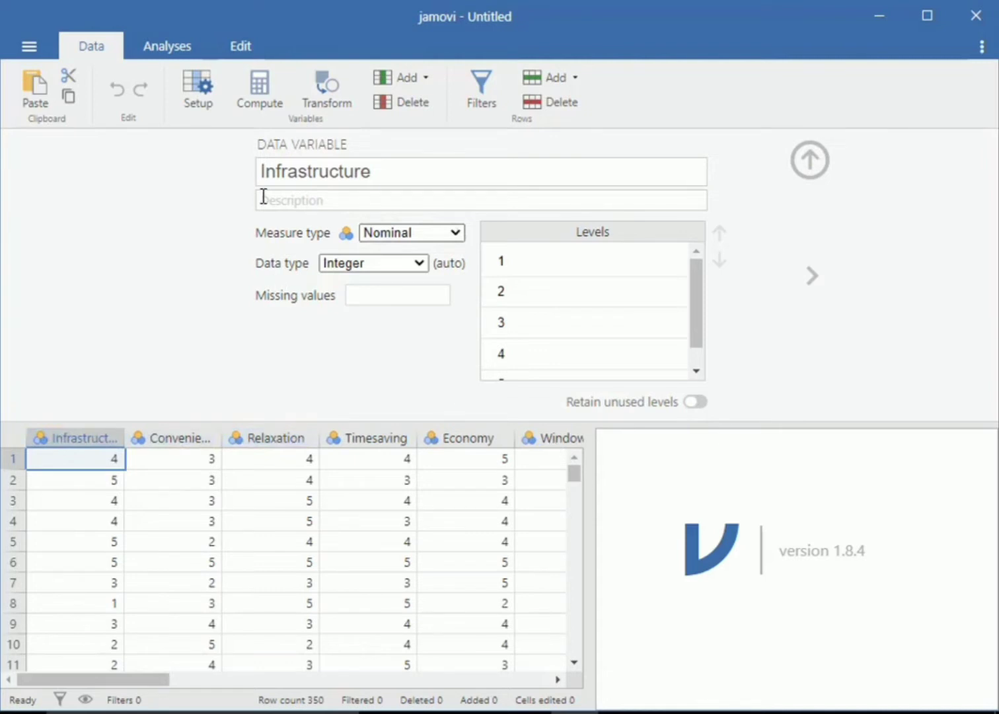
click(455, 234)
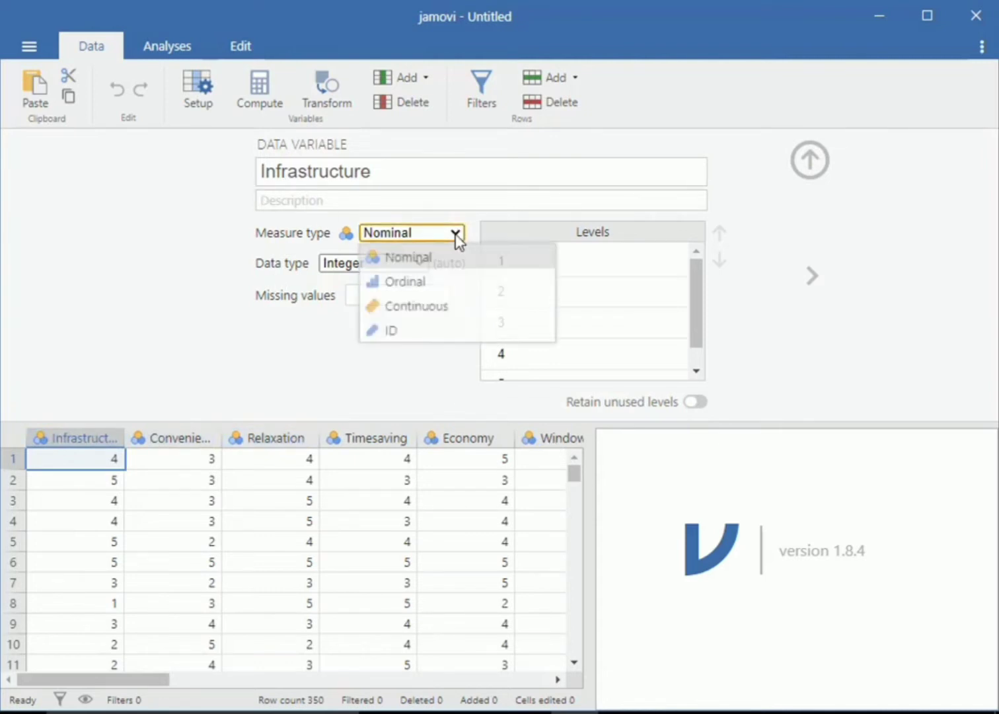
click(423, 284)
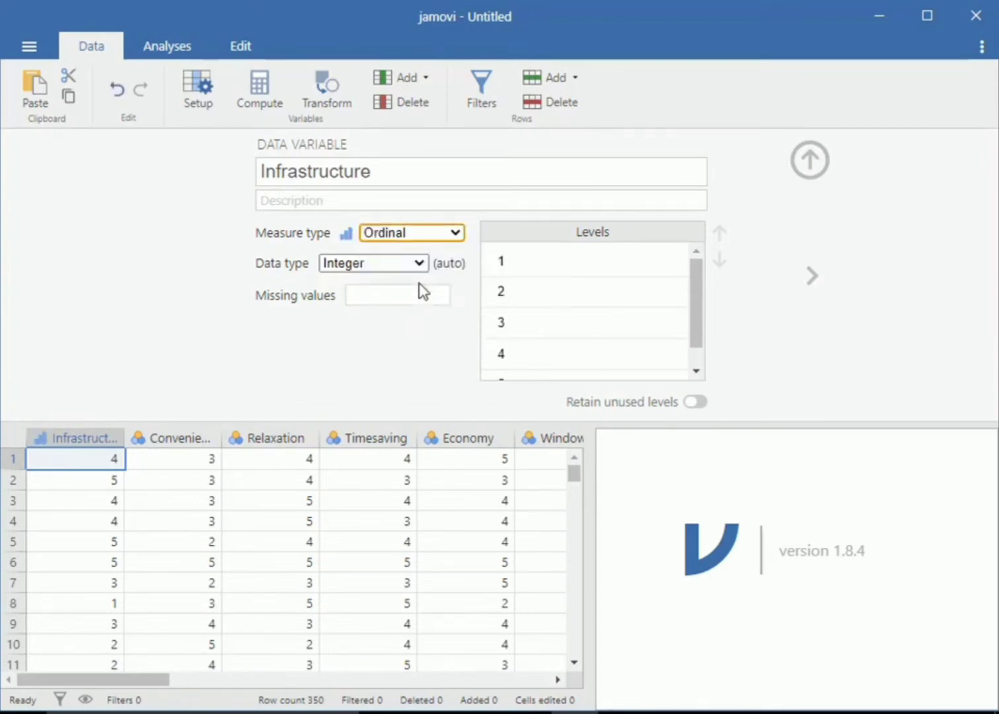
click(180, 441)
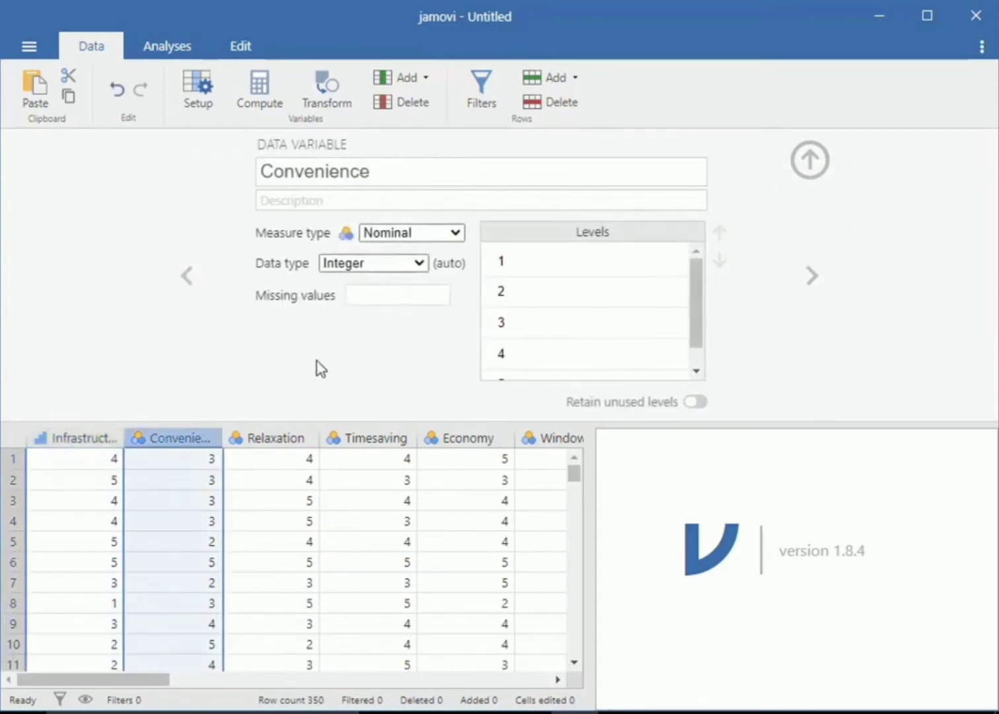
click(456, 236)
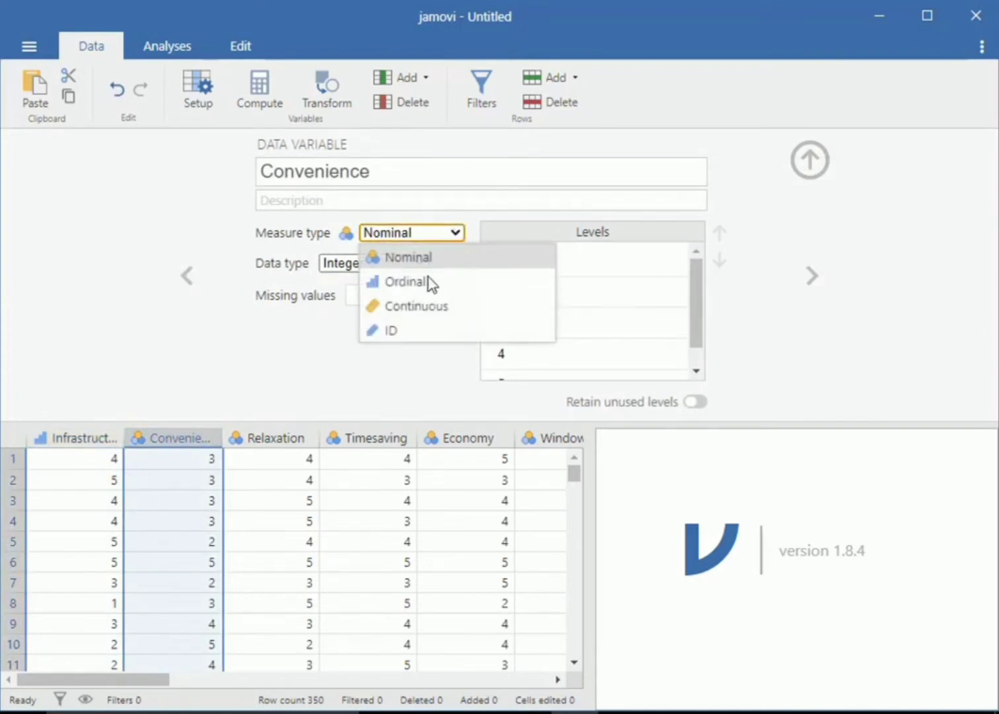
click(430, 283)
Set the measure type of the Relaxation and Timesaving variables to Ordinal.
click(270, 441)
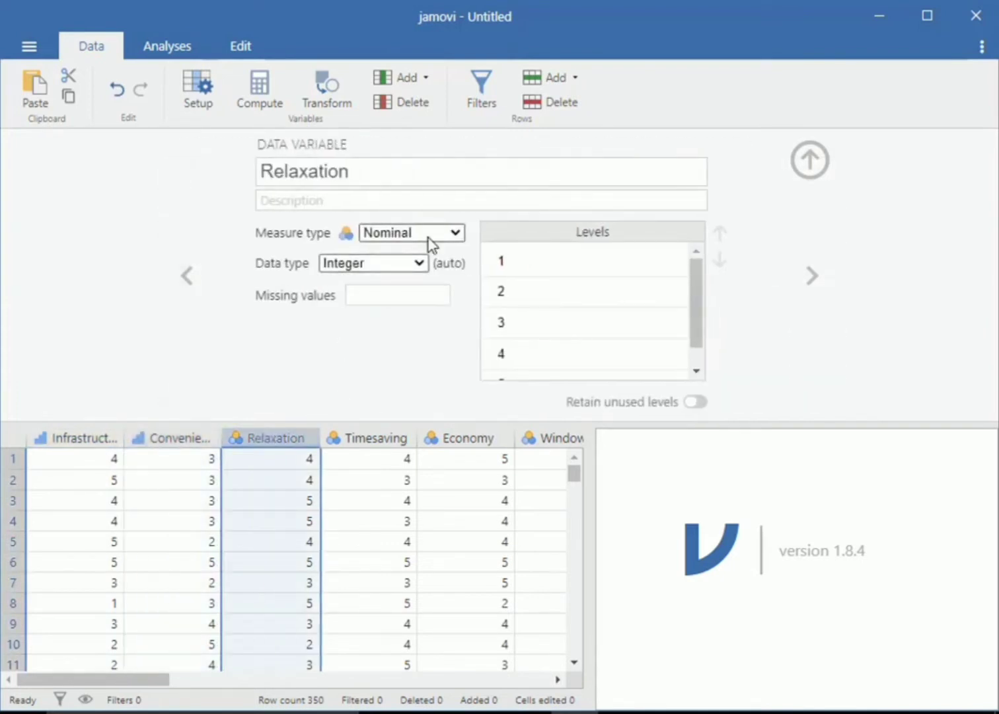
click(454, 236)
click(419, 285)
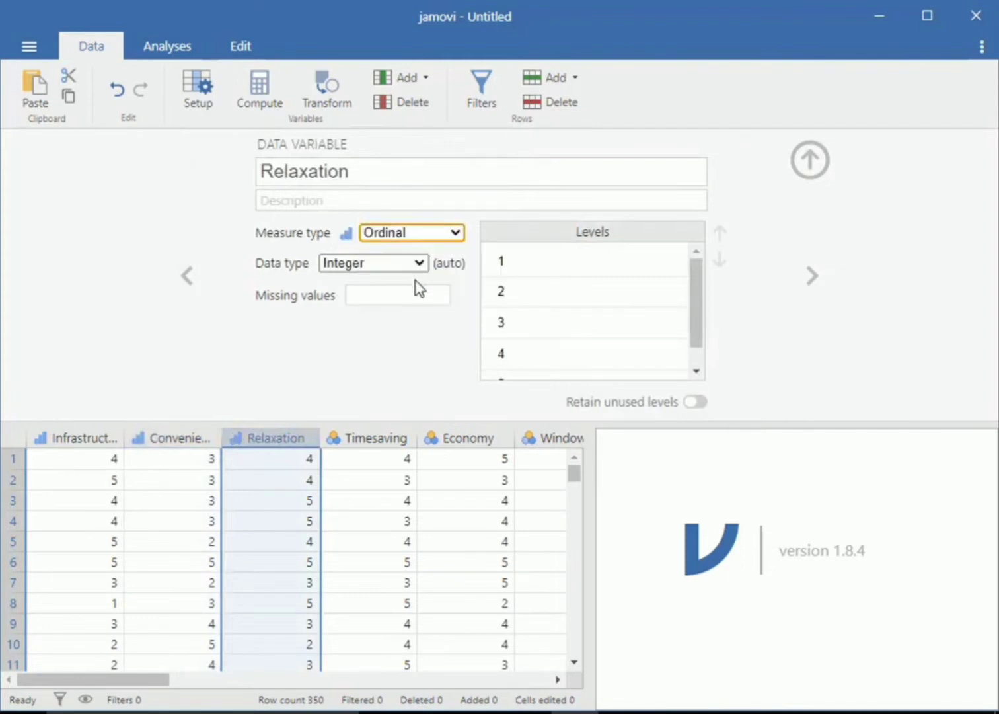
click(365, 439)
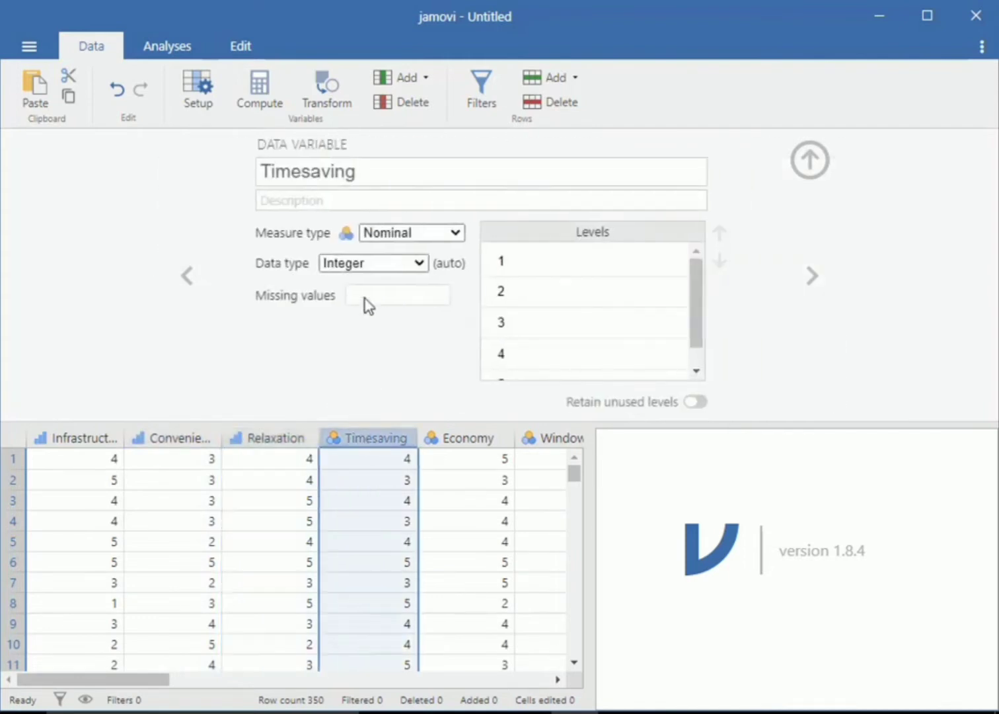
click(455, 235)
click(423, 285)
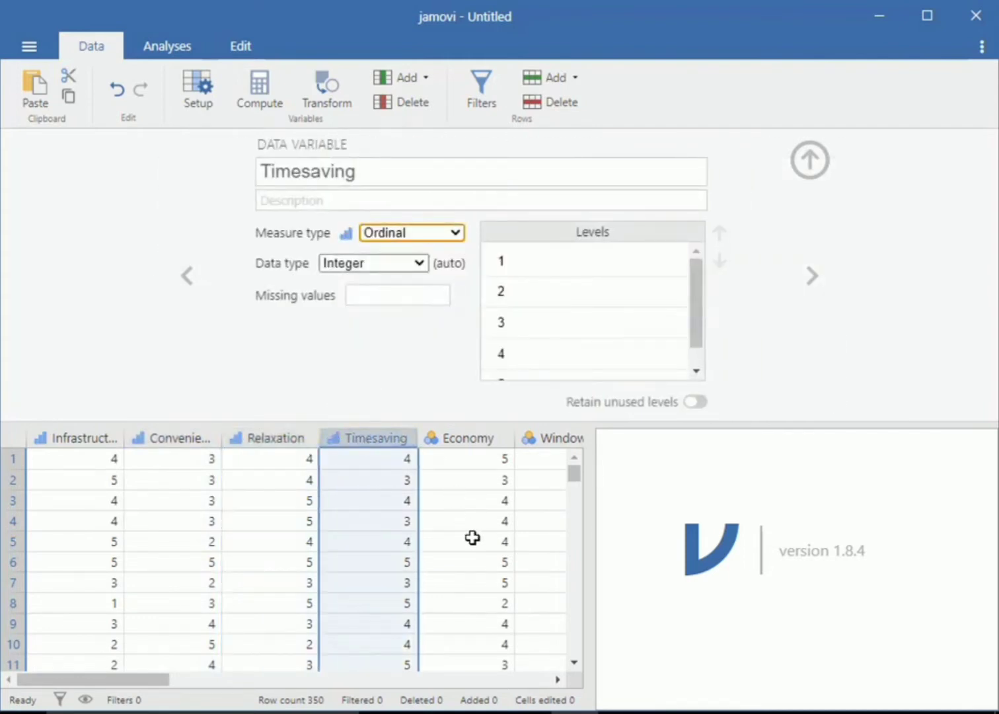
Set the measure type of the Economy and Windowdisplay variables to Ordinal.
click(474, 440)
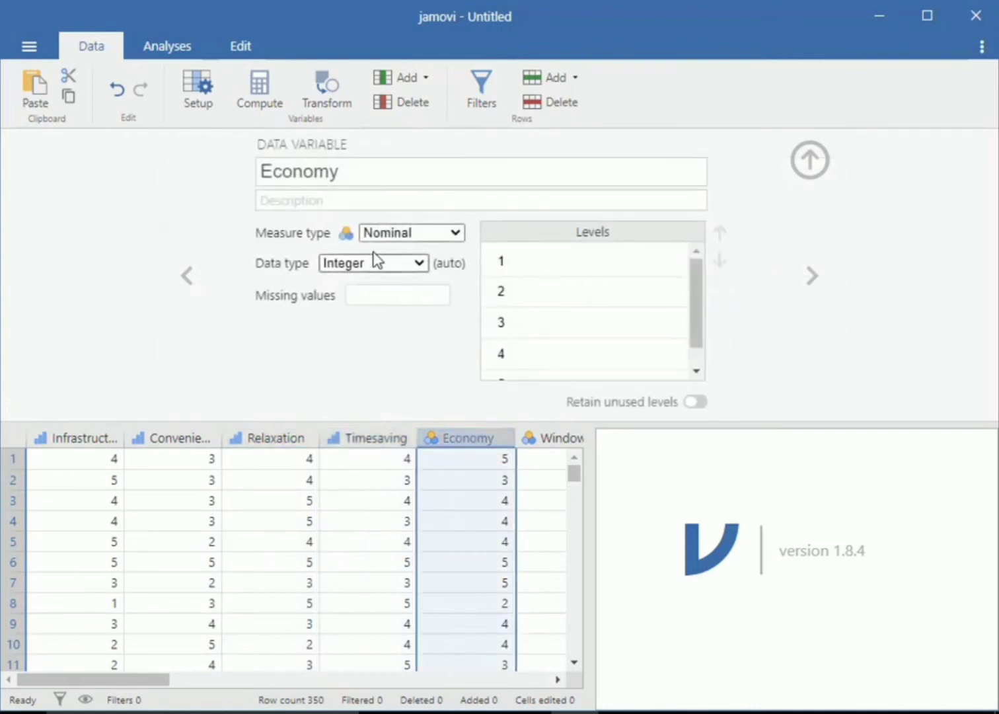
click(458, 235)
click(422, 284)
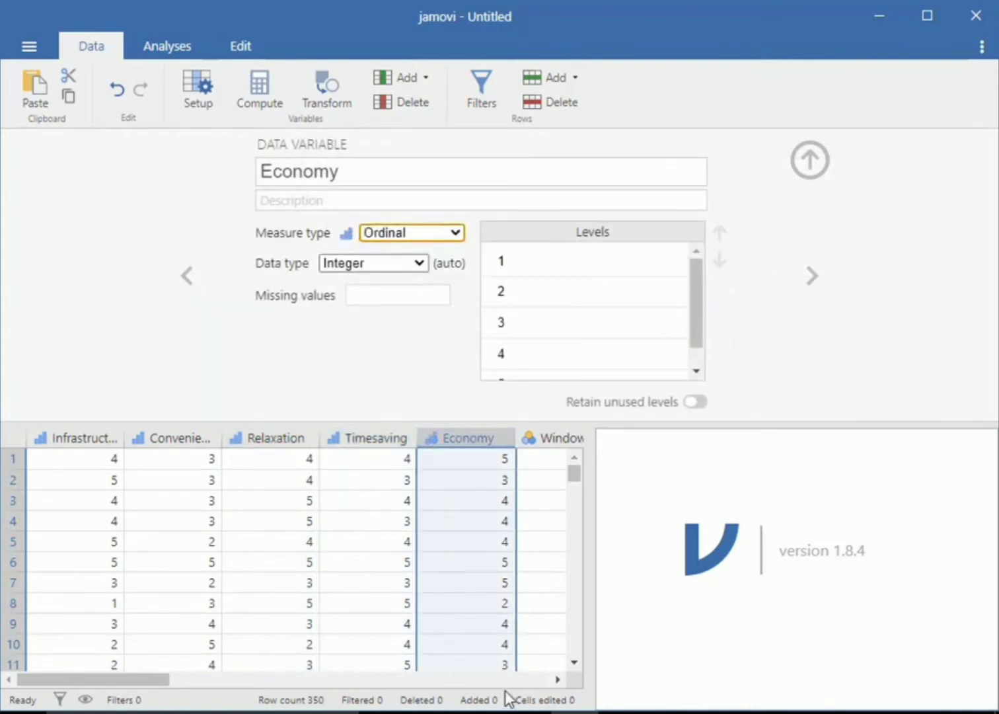
click(557, 679)
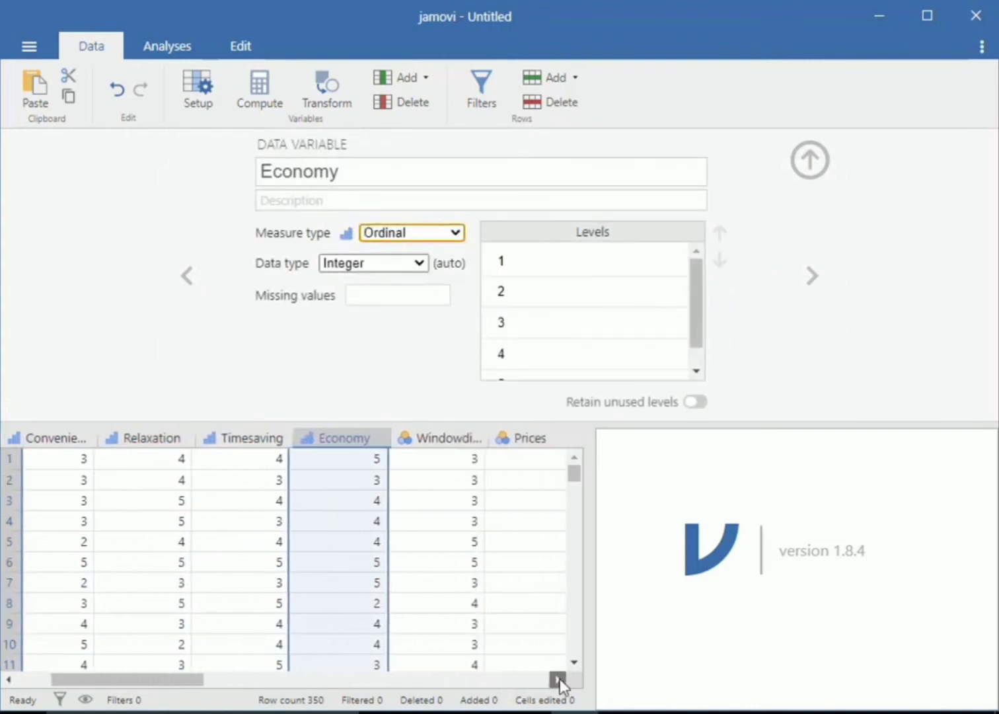
click(305, 443)
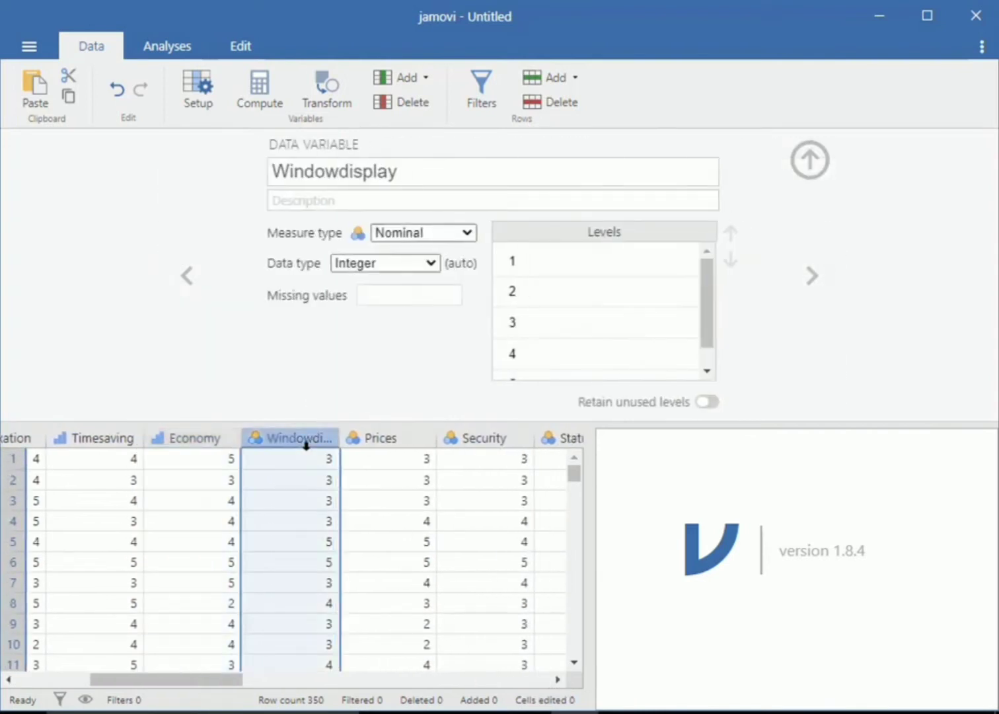
click(455, 233)
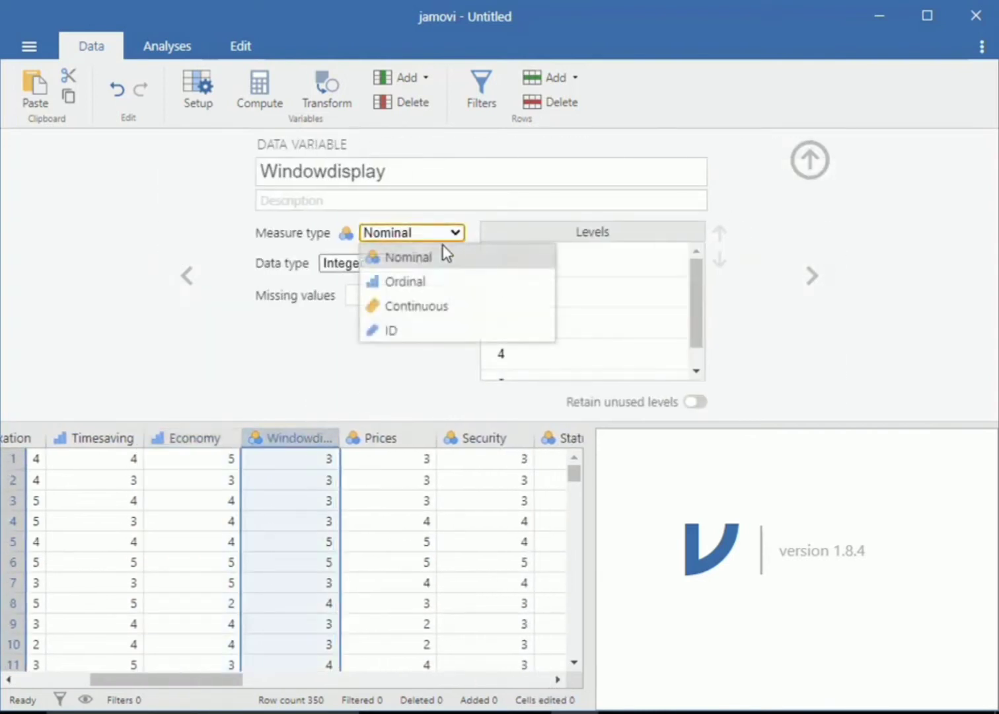
click(405, 282)
Set the measure type of the Prices and Security variables to Ordinal.
click(389, 440)
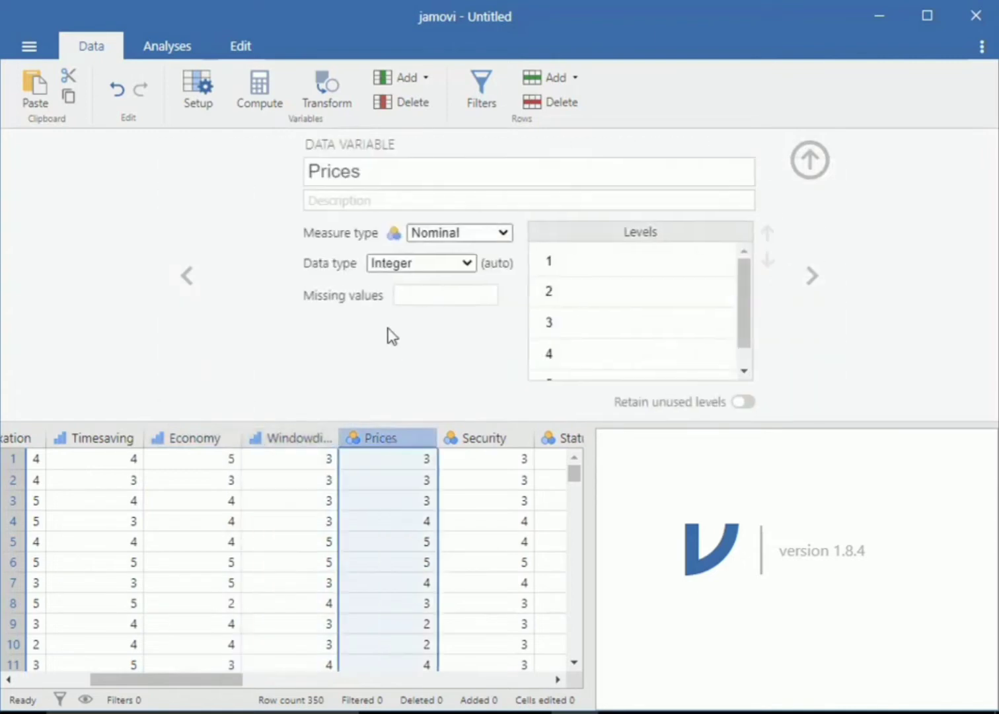
click(455, 234)
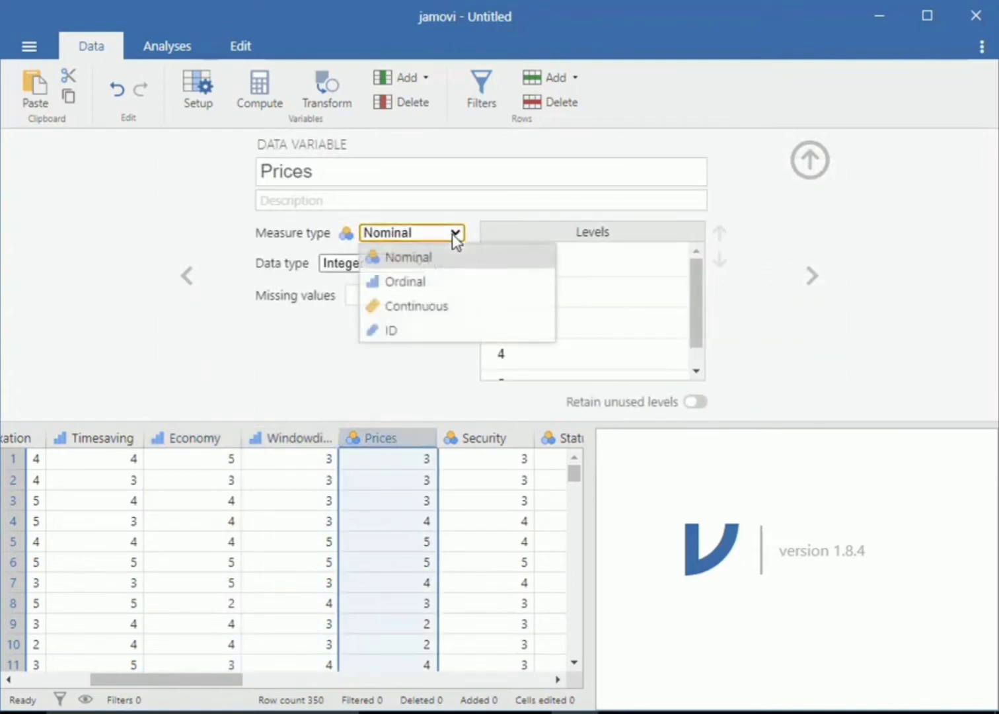
click(421, 284)
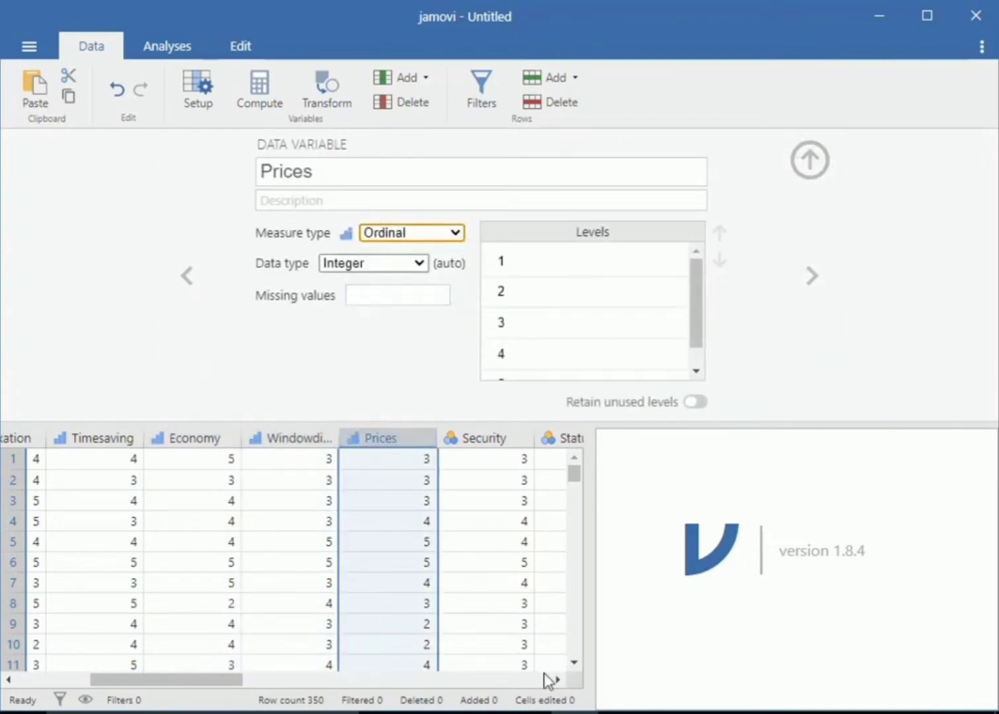
scroll(559, 679, right, 5)
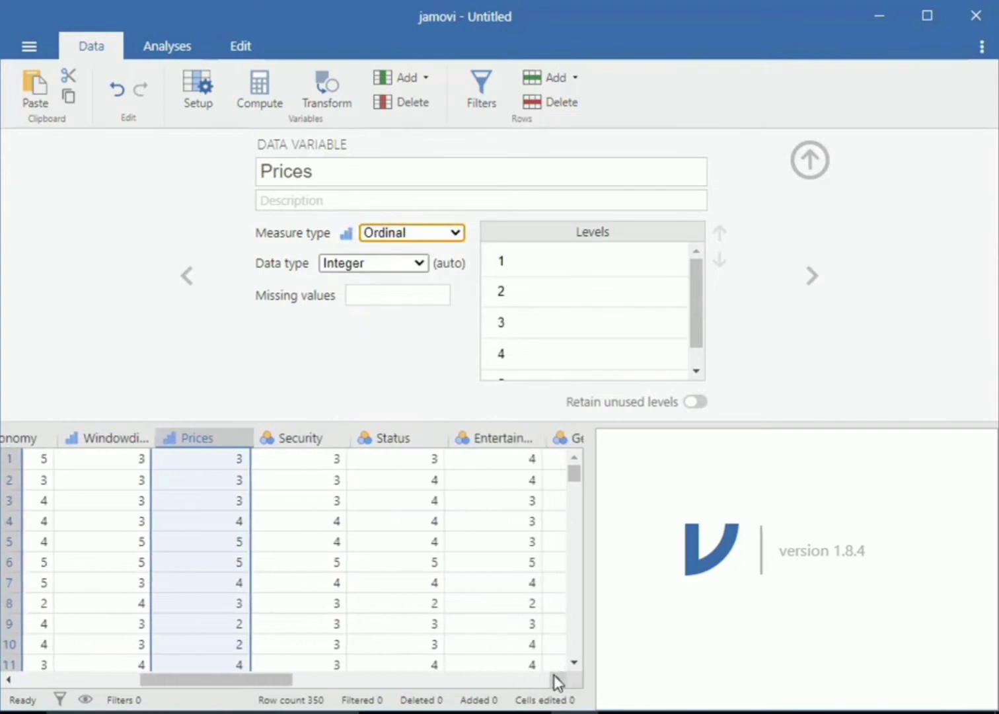
click(174, 437)
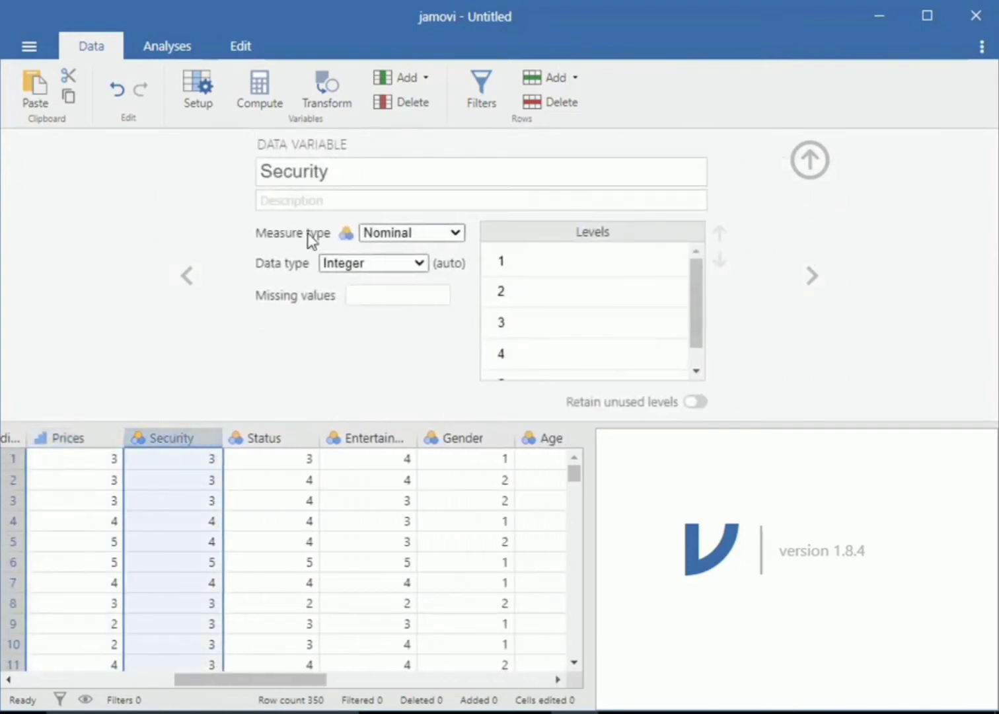
click(458, 234)
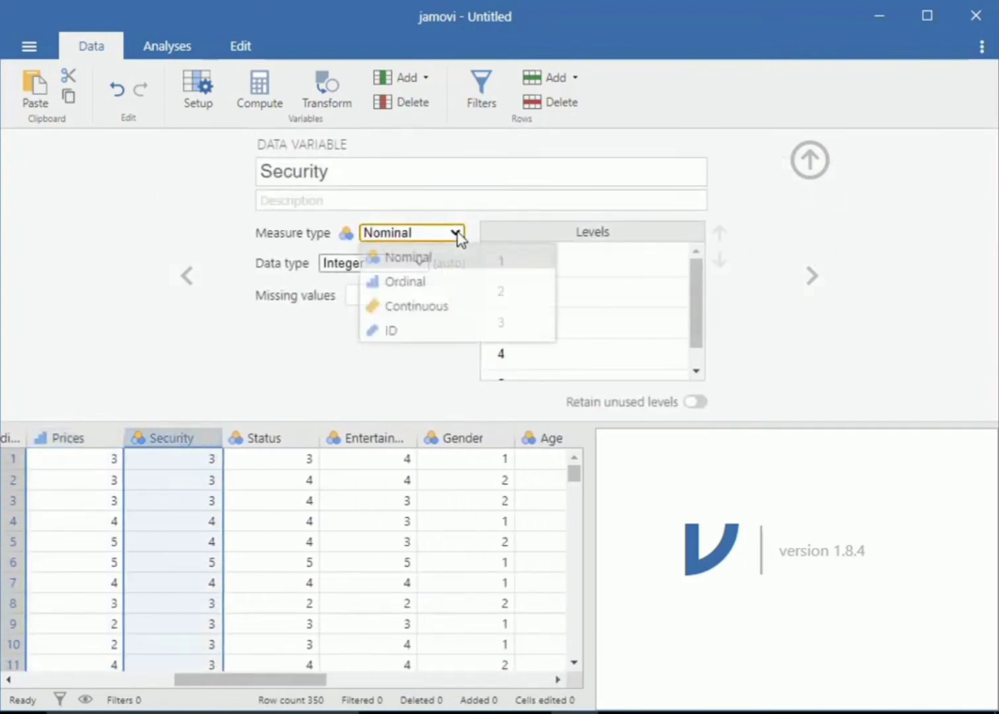
click(413, 282)
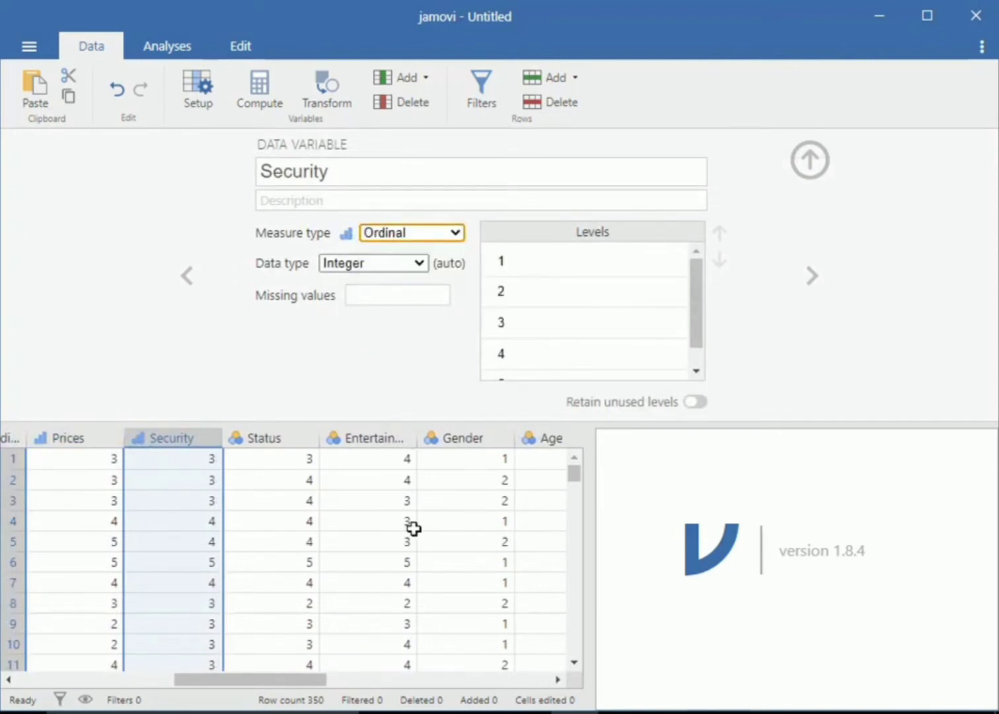
Set the measure type of the Status and Entertainment variables to Ordinal.
click(265, 437)
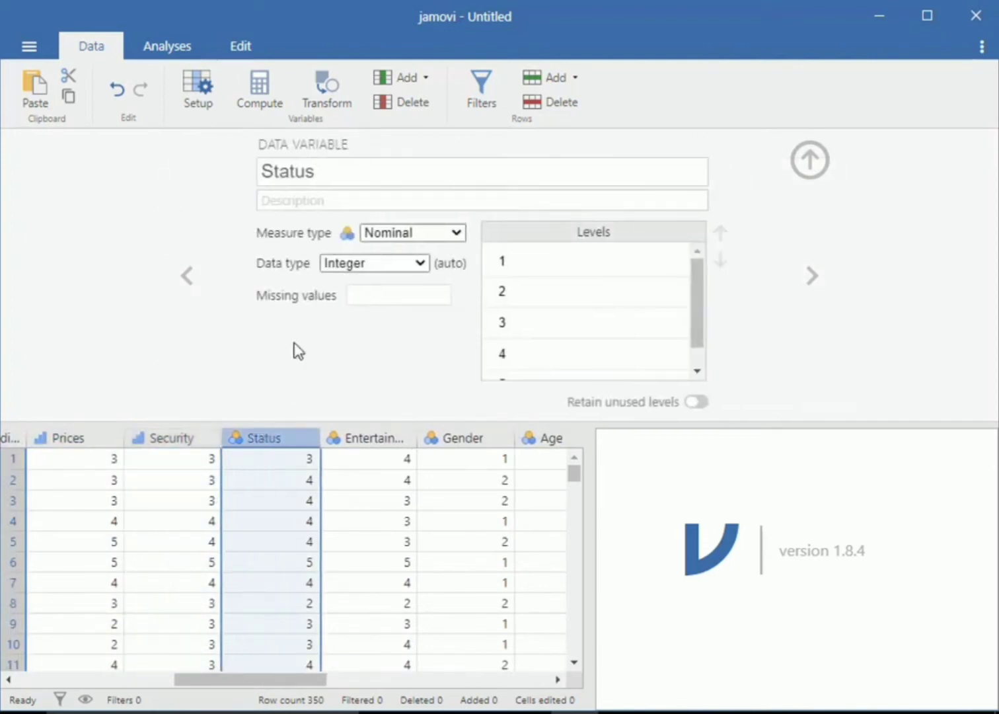
click(458, 235)
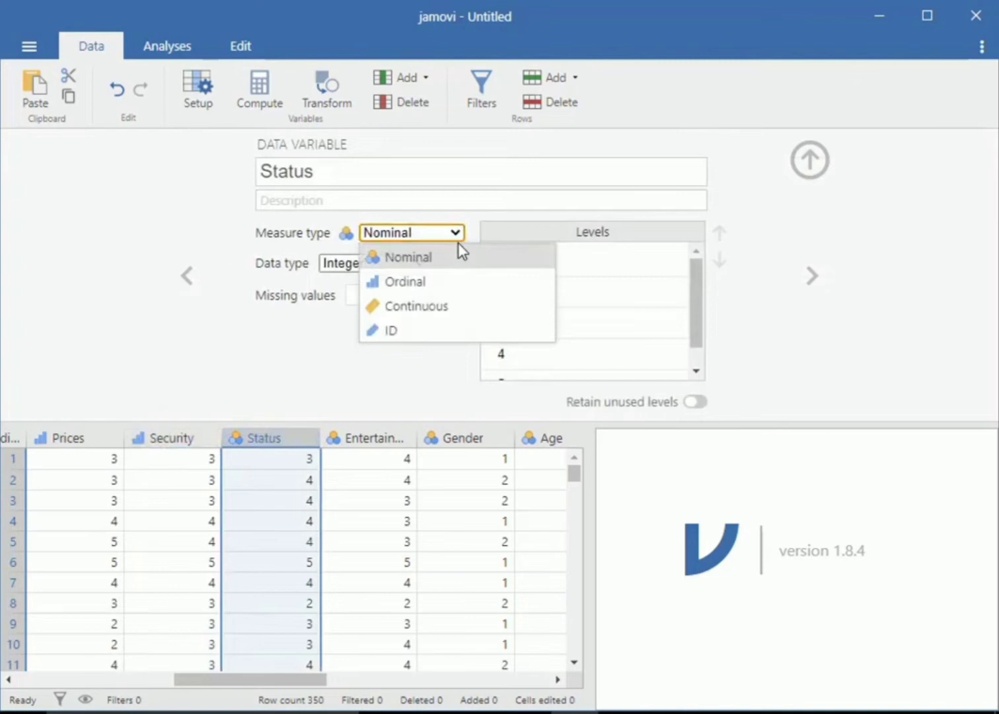
click(413, 283)
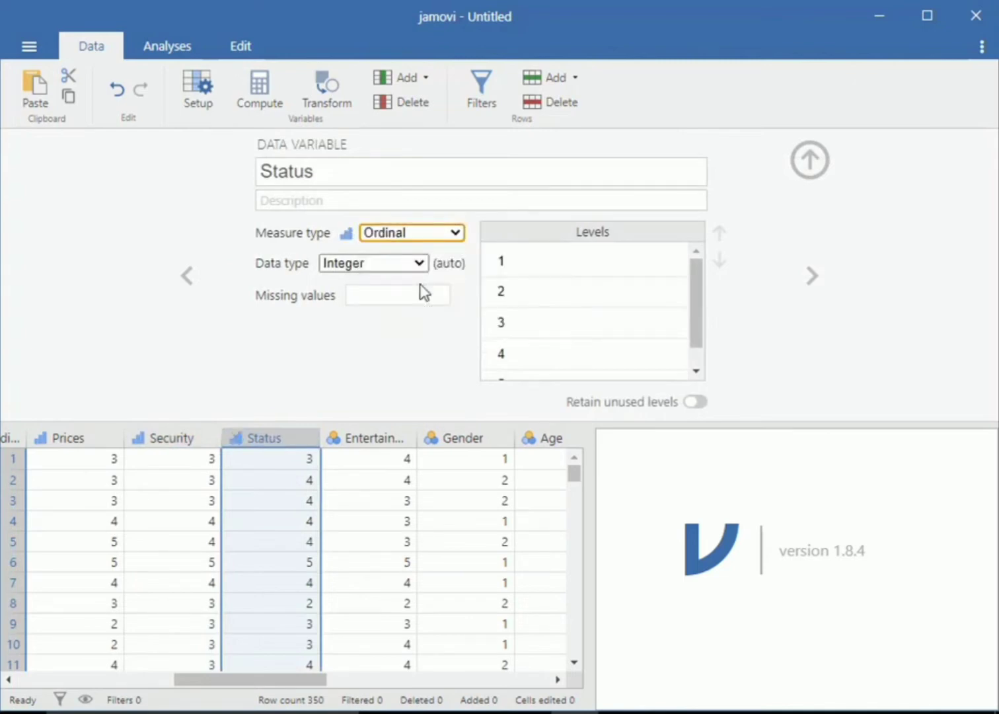
click(374, 438)
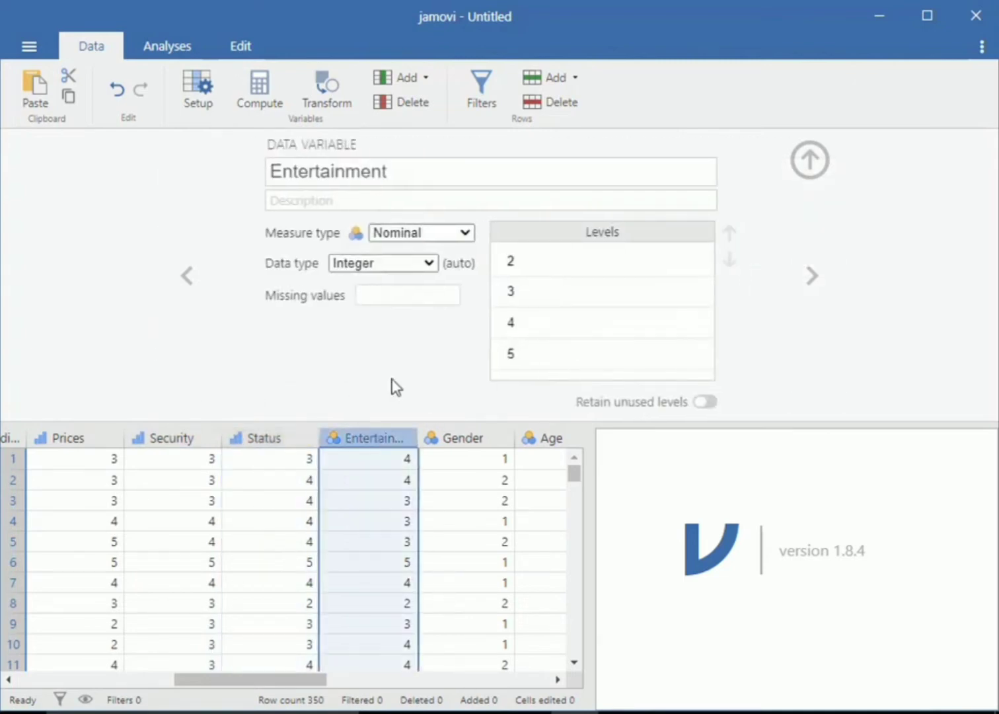
click(456, 237)
click(424, 284)
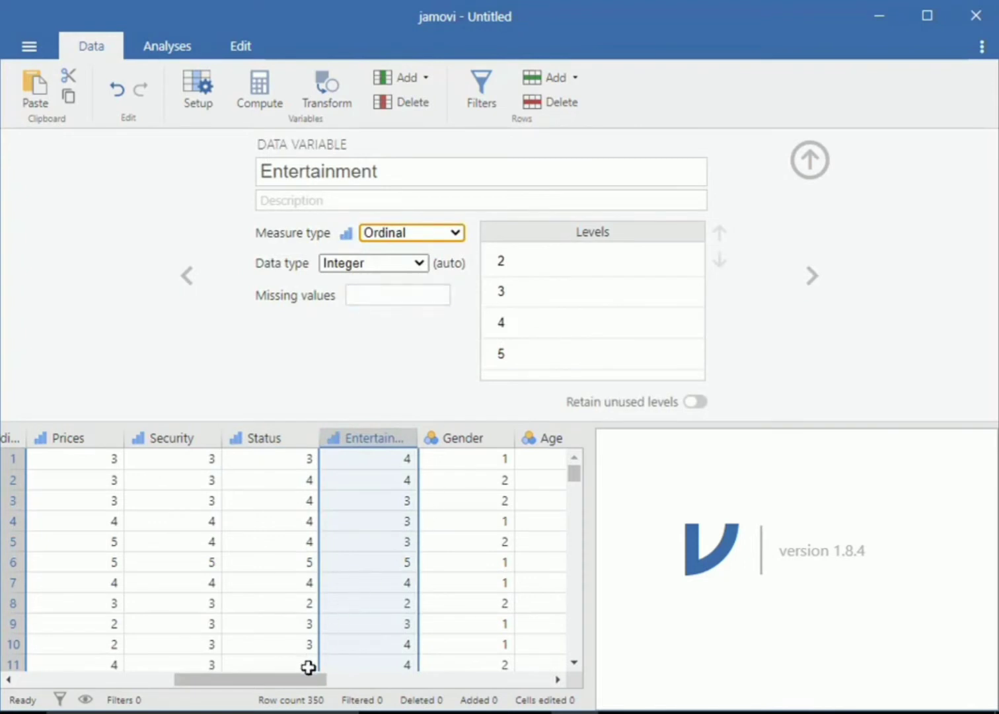
drag(308, 672, 192, 683)
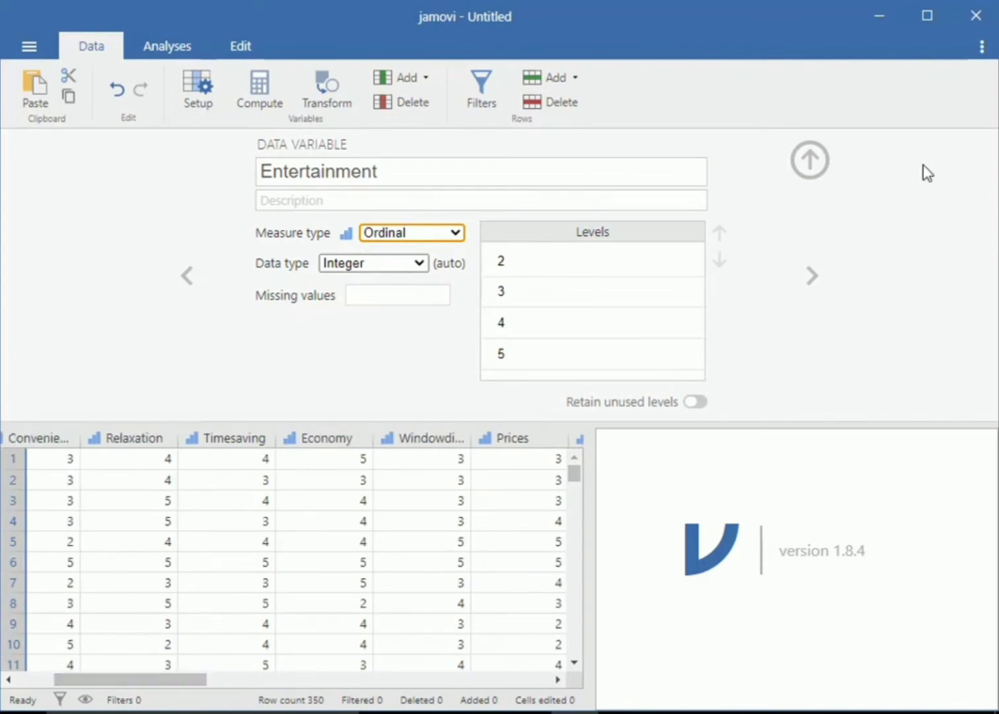
Close the variable editor and look over the demographic columns from Gender to Type of the family.
click(809, 165)
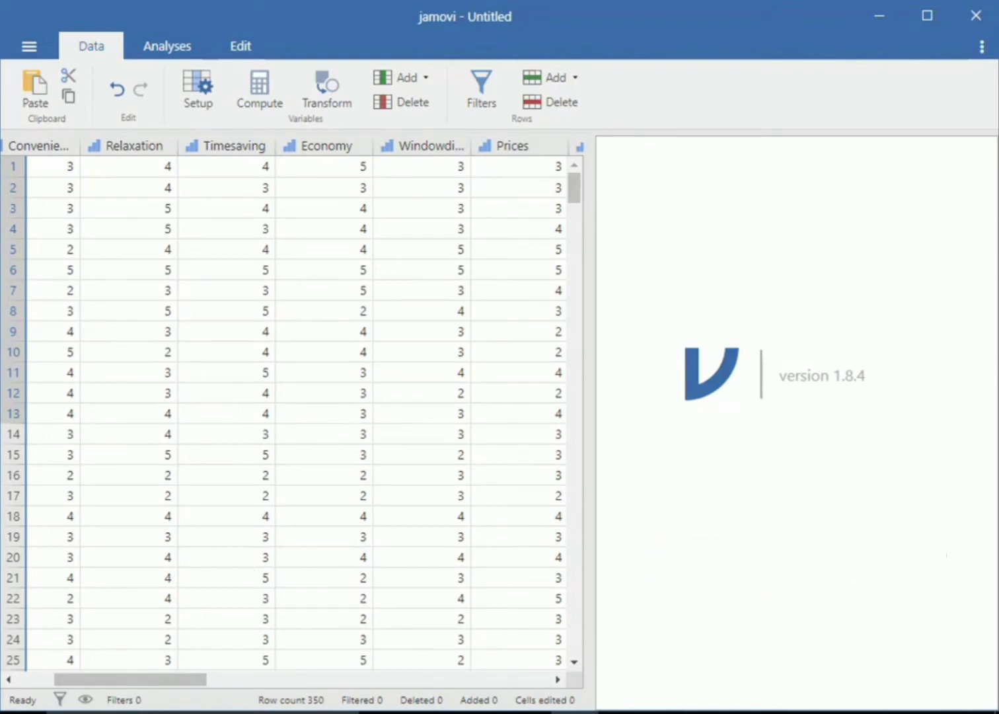
drag(183, 685, 404, 704)
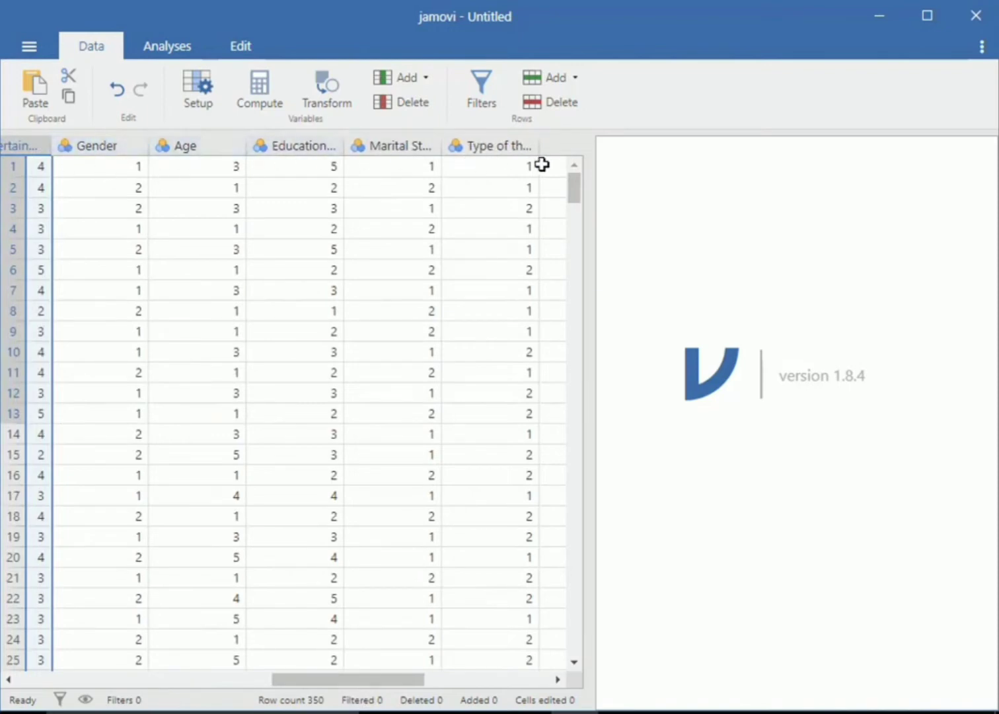
drag(326, 681, 69, 660)
Create a Descriptives analysis with Gender, Age, Education Qualification, Marital Status and Type of the family as its variables.
click(169, 50)
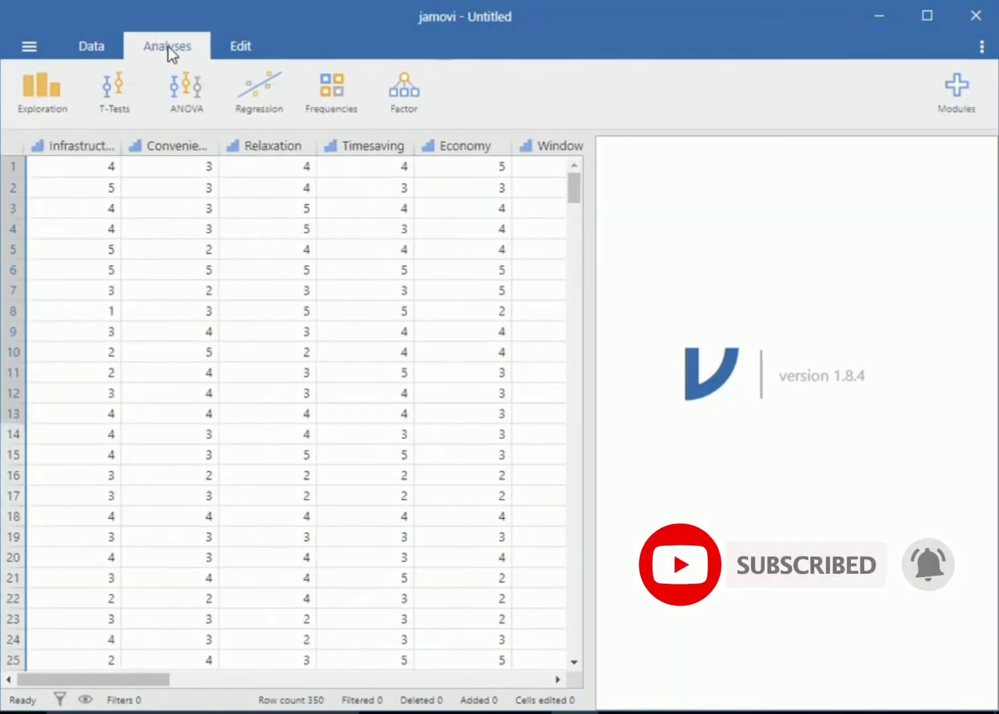
click(40, 98)
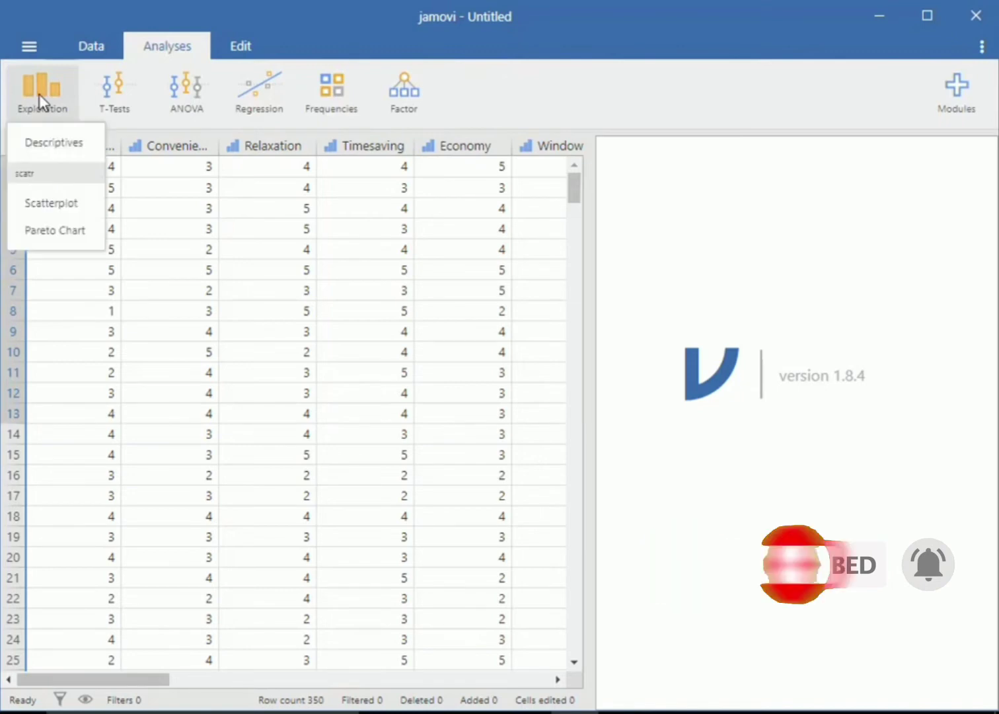
click(74, 152)
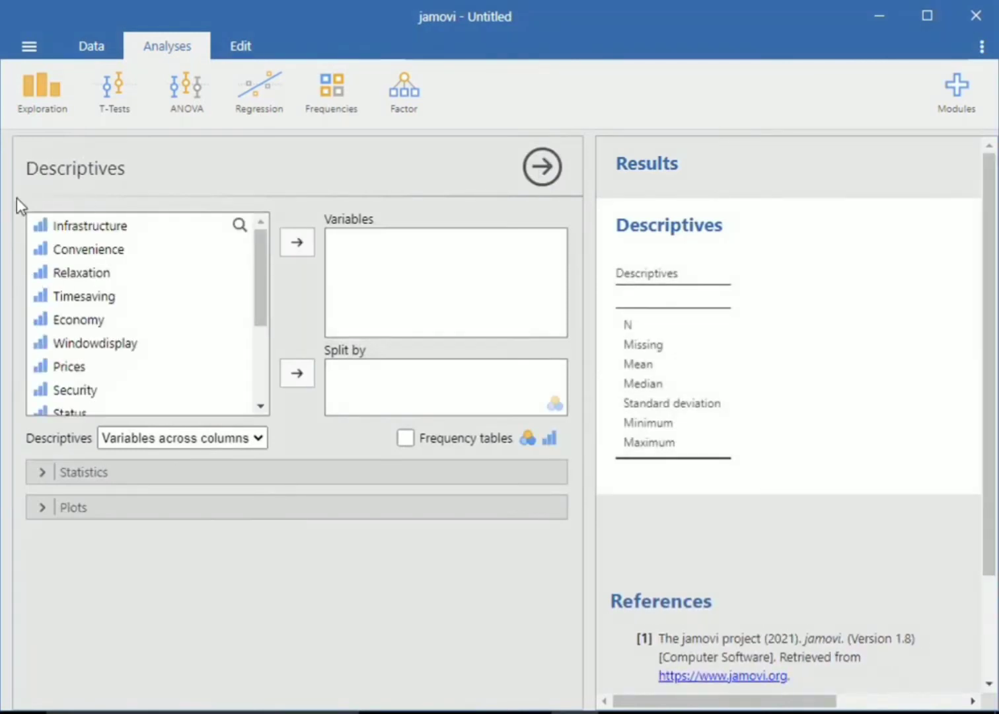
drag(258, 250, 256, 390)
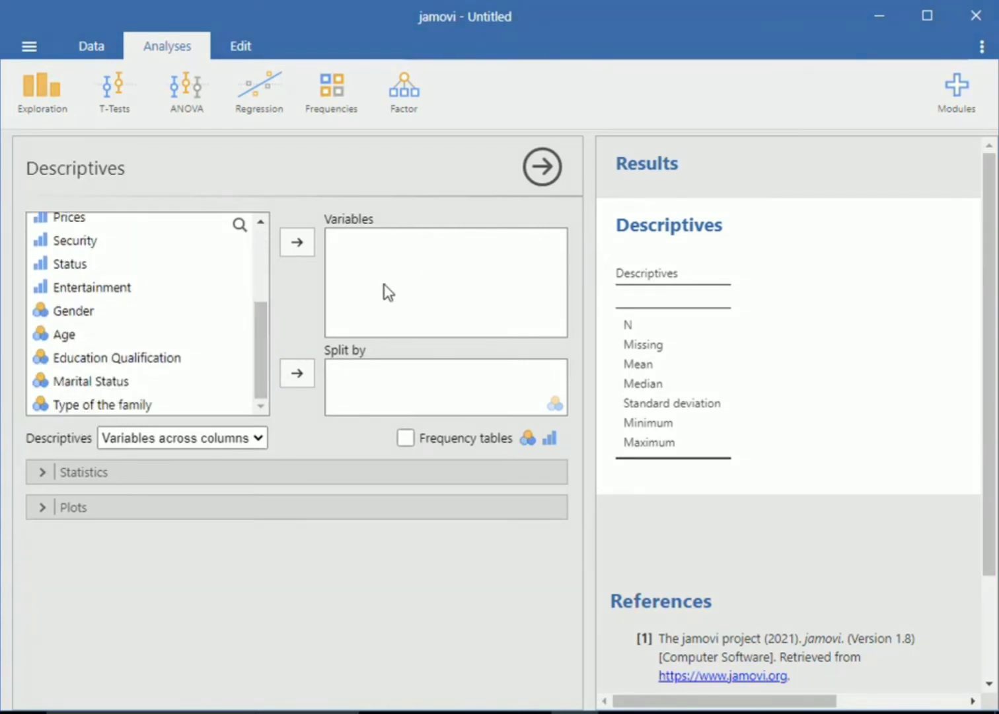
click(75, 312)
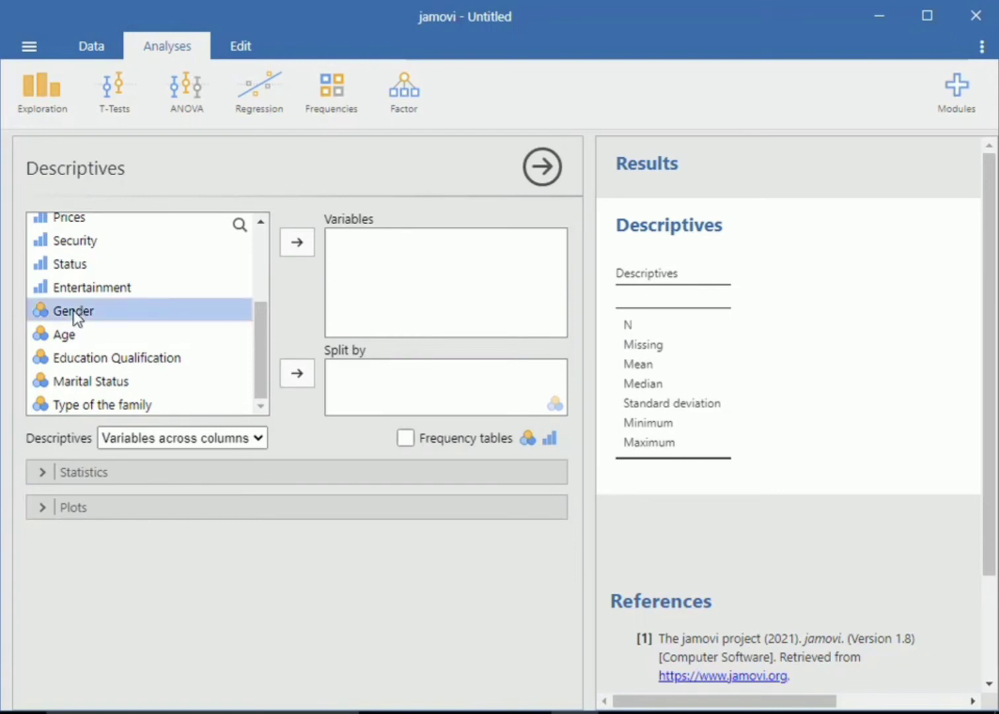
click(306, 246)
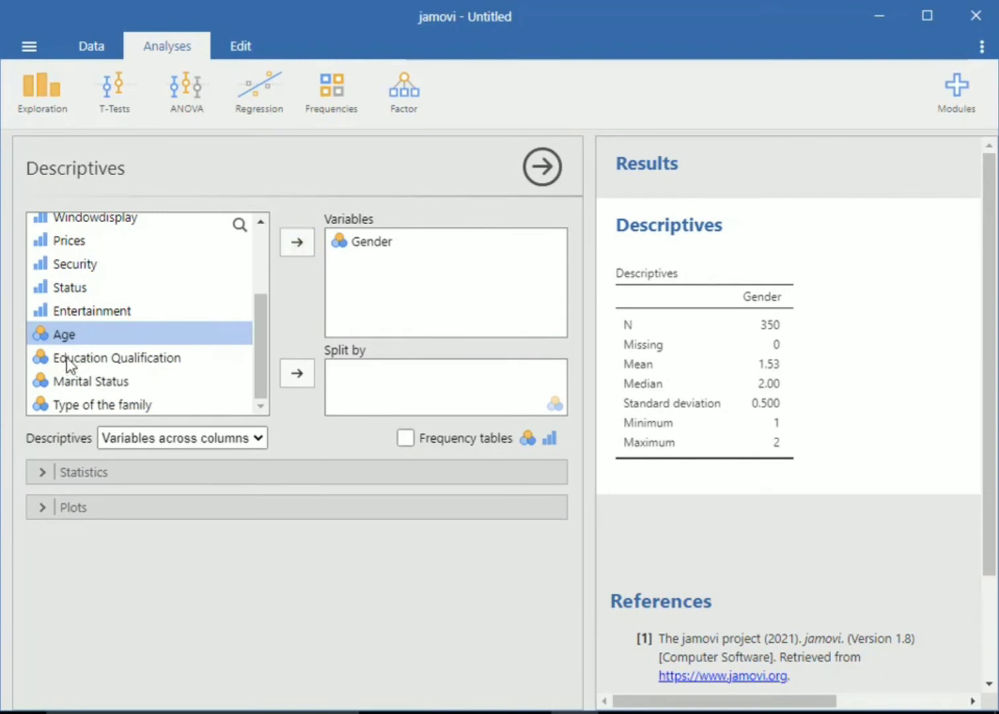
drag(69, 364, 77, 411)
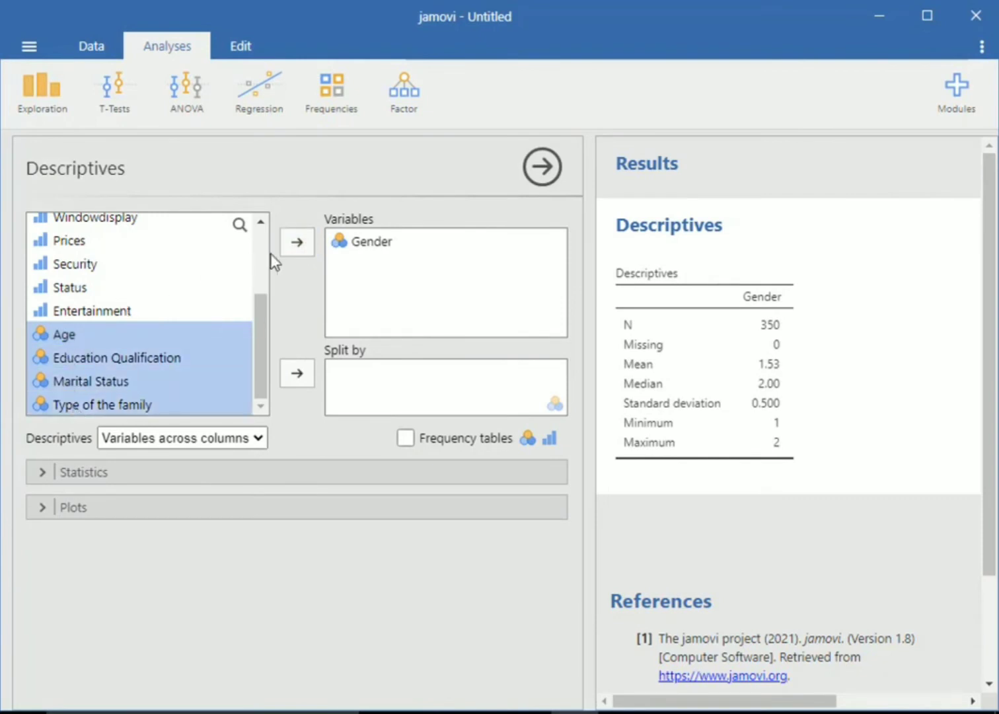
click(299, 242)
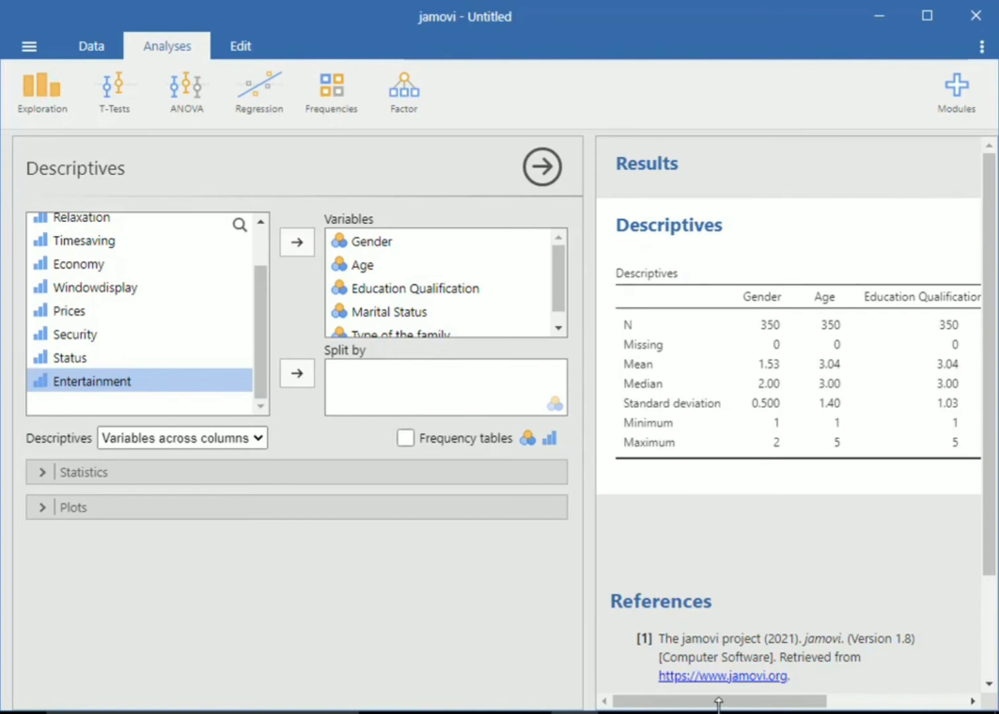
Add frequency tables for the demographic variables to the Descriptives analysis and review them in the results.
mouse_move(723, 705)
mouse_down()
mouse_move(757, 710)
mouse_move(707, 707)
mouse_up()
drag(749, 704, 828, 696)
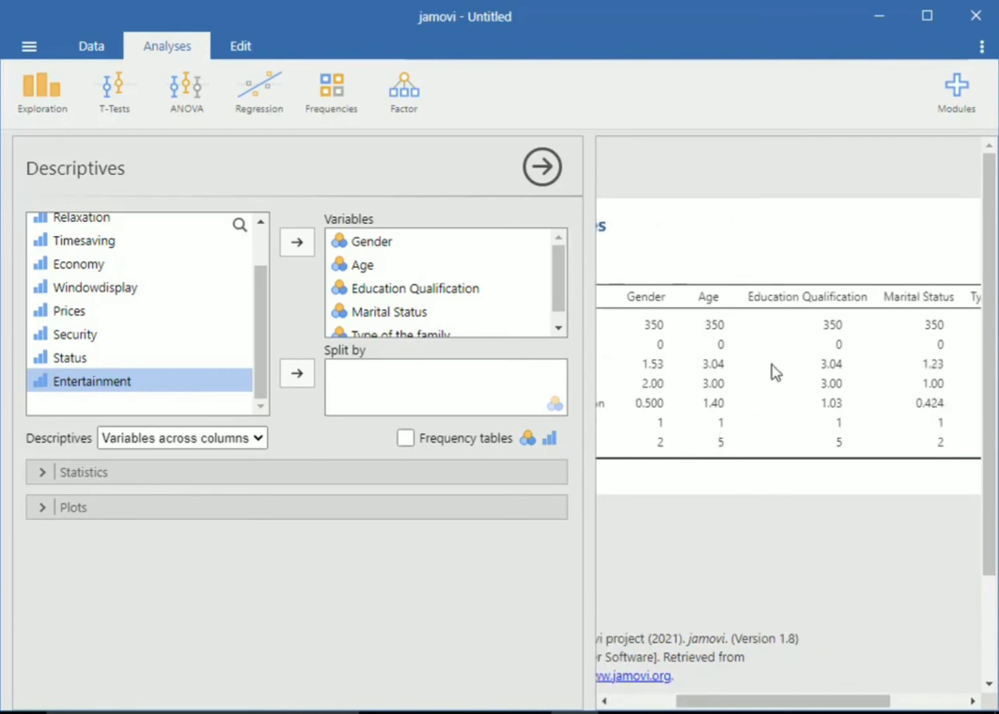
drag(754, 700, 660, 709)
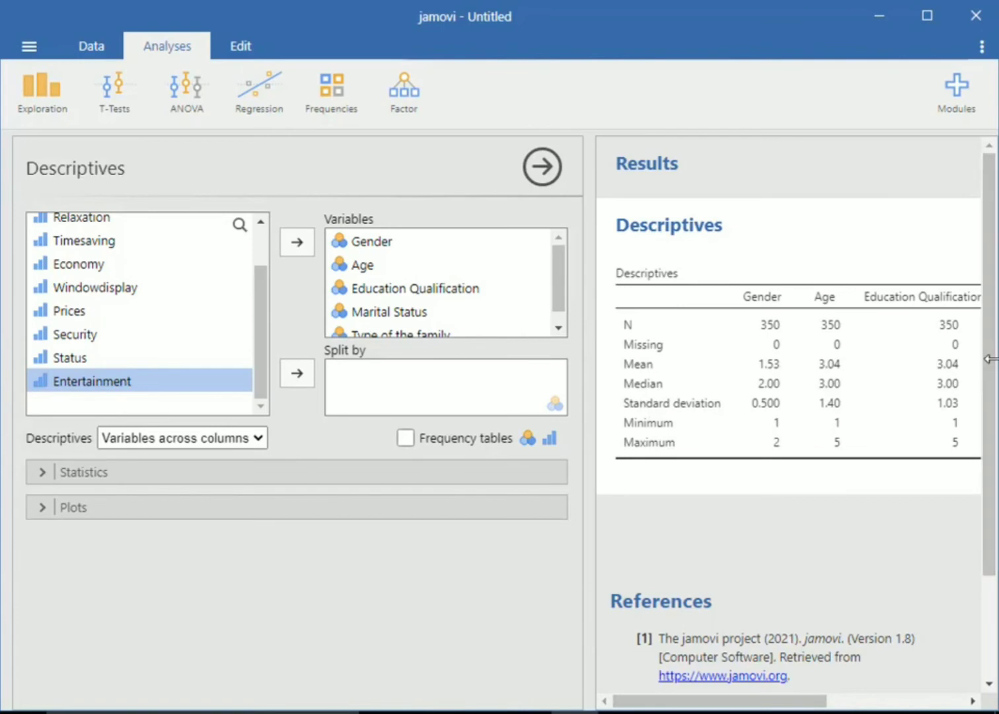
scroll(987, 423, down, 2)
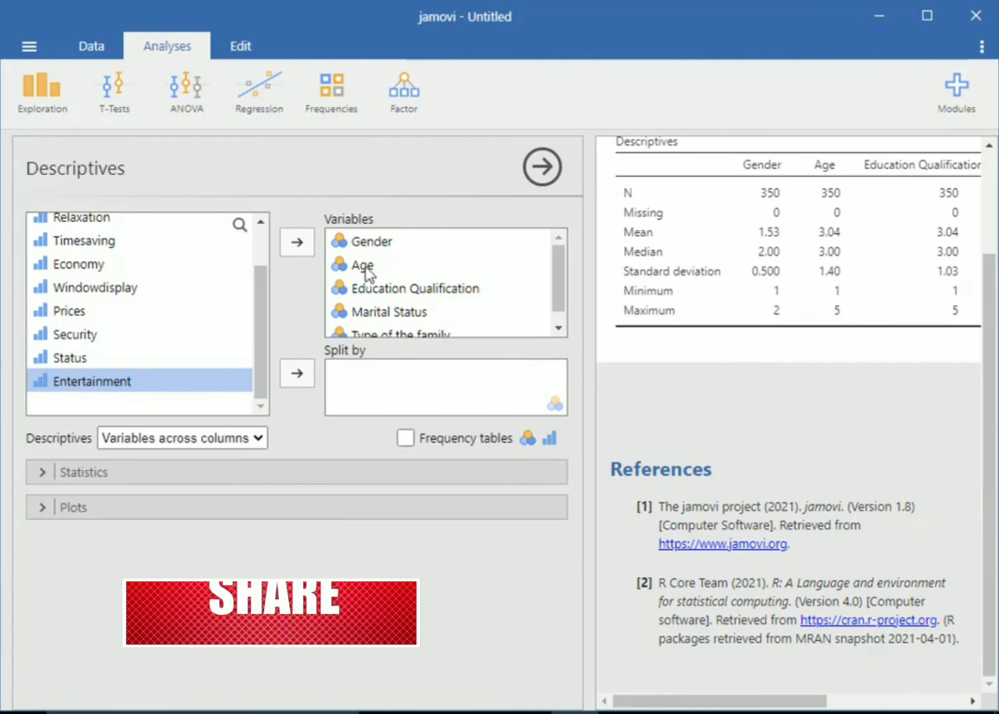
click(405, 441)
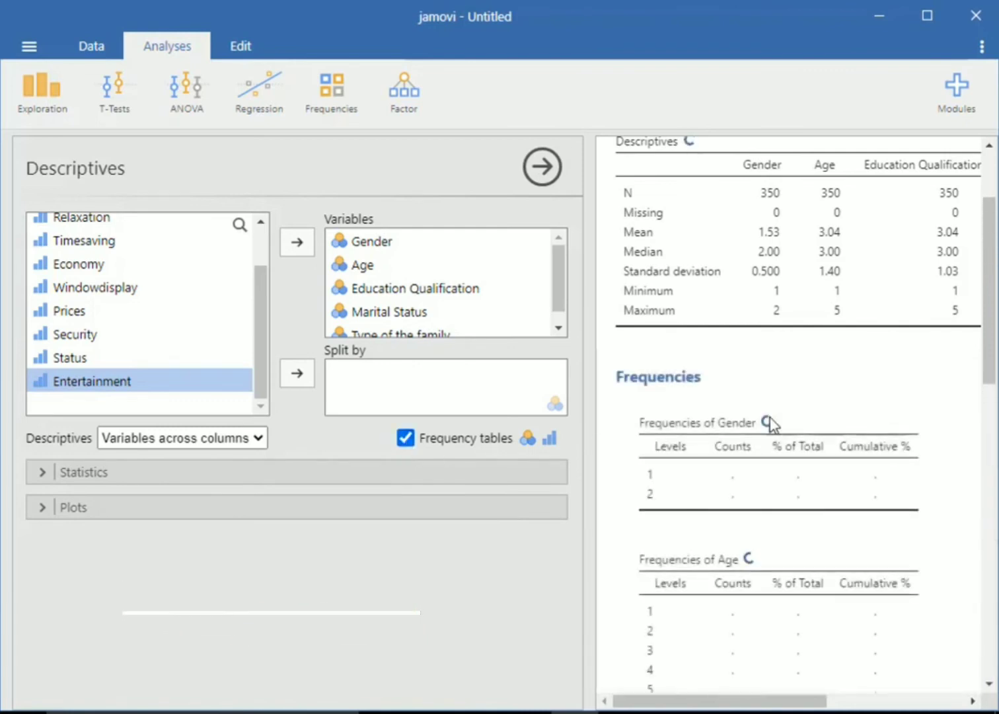
scroll(861, 500, down, 3)
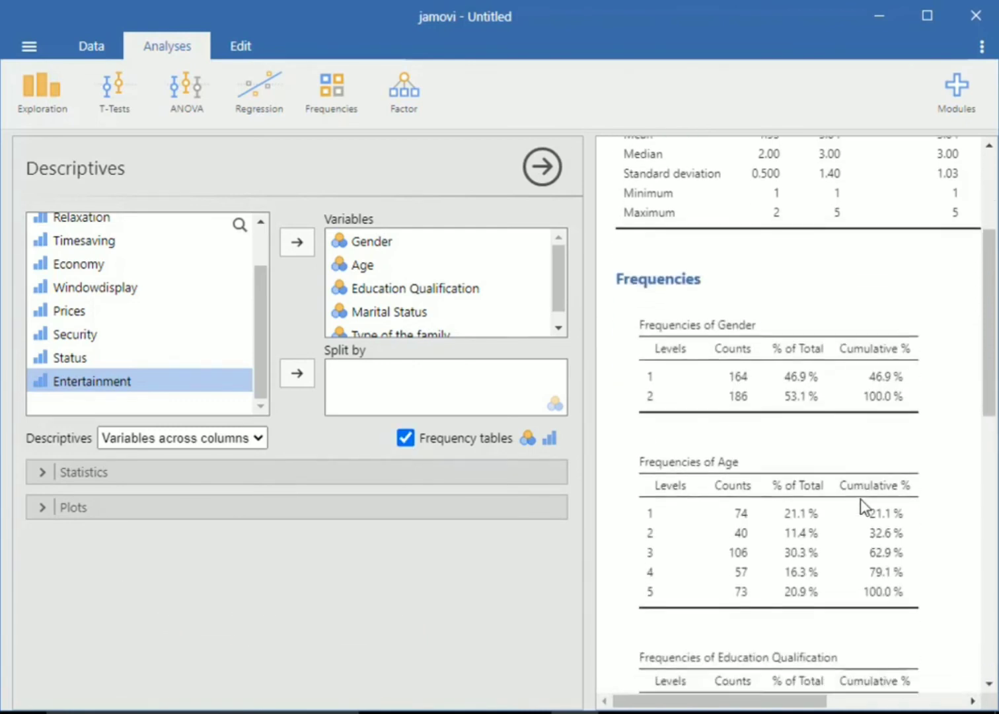
scroll(789, 404, down, 3)
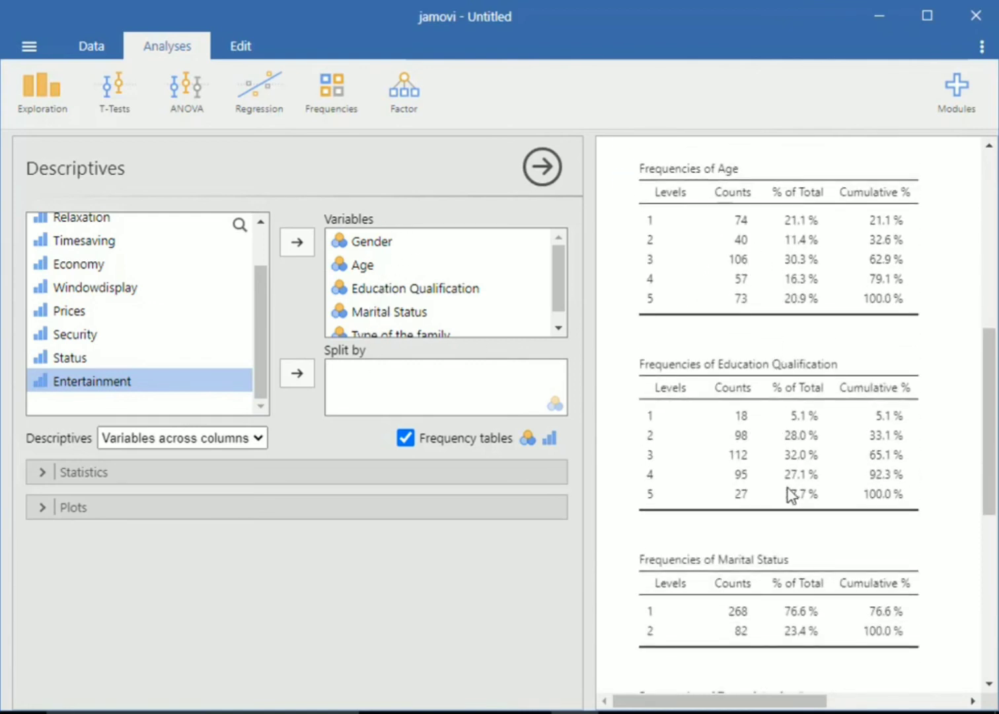
scroll(788, 493, down, 5)
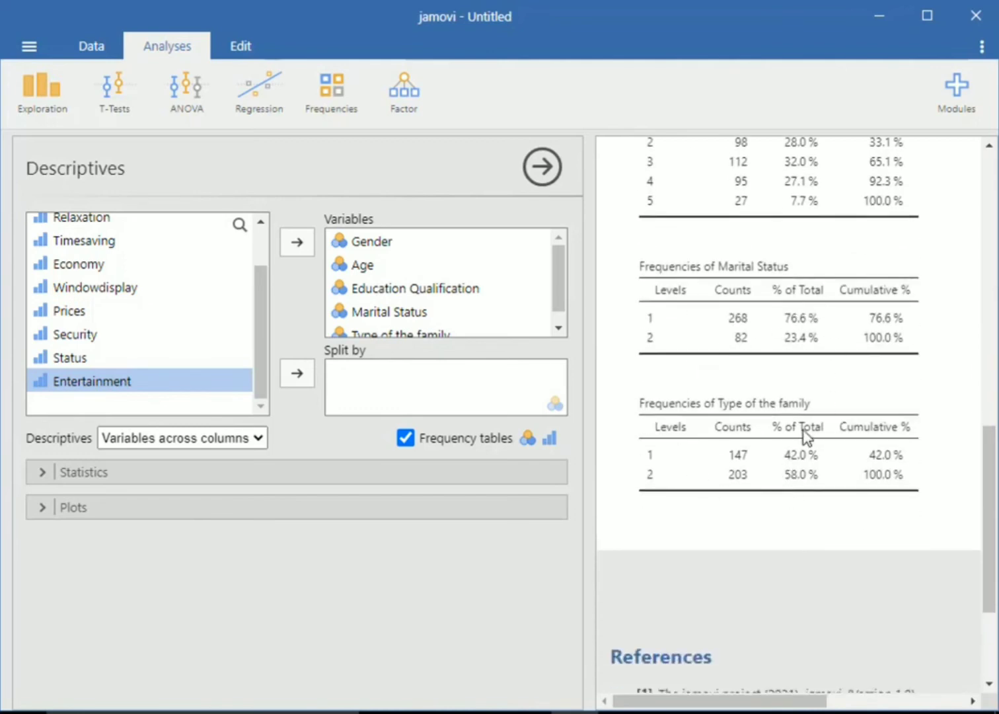
scroll(805, 436, up, 8)
scroll(802, 440, down, 3)
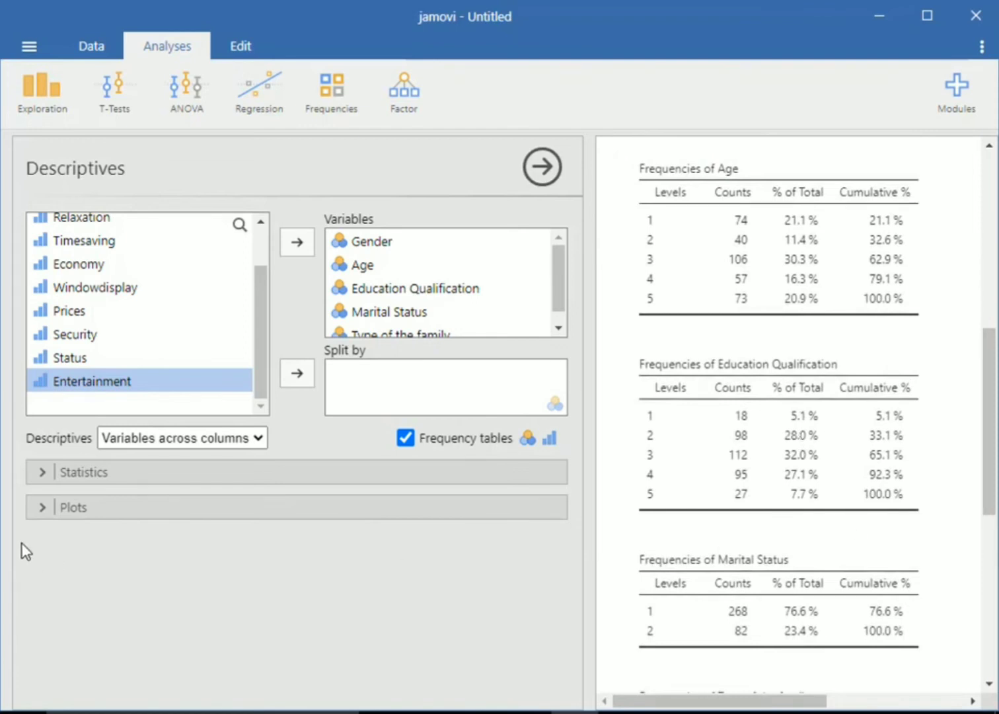
Add bar plots of the demographic variables to the Descriptives analysis and review the charts in the results.
click(41, 507)
scroll(62, 596, down, 1)
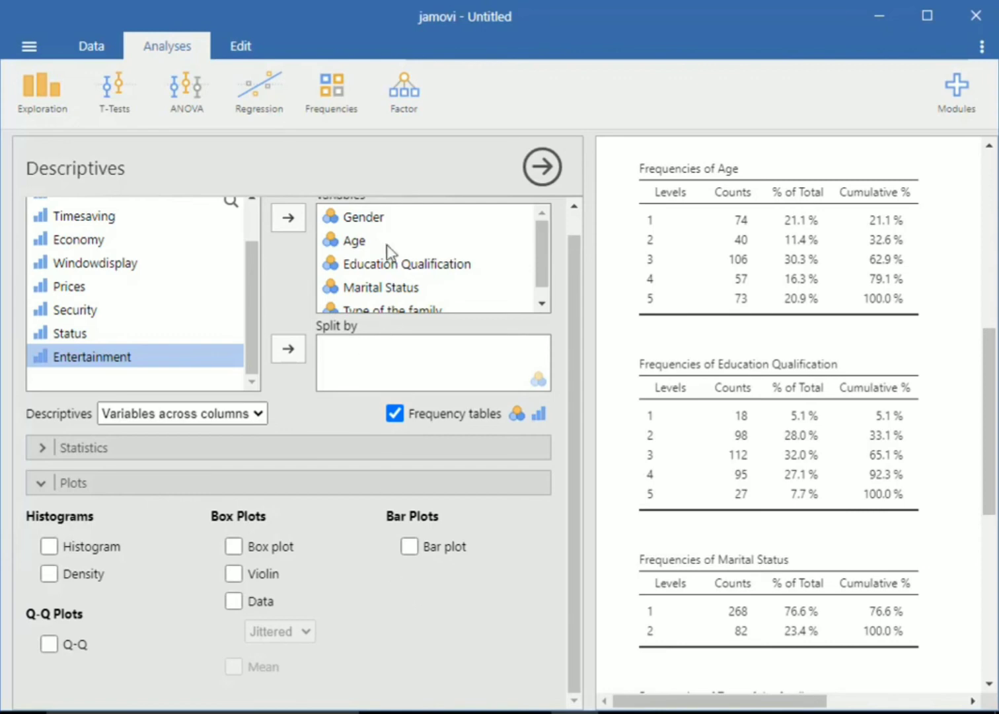
click(410, 548)
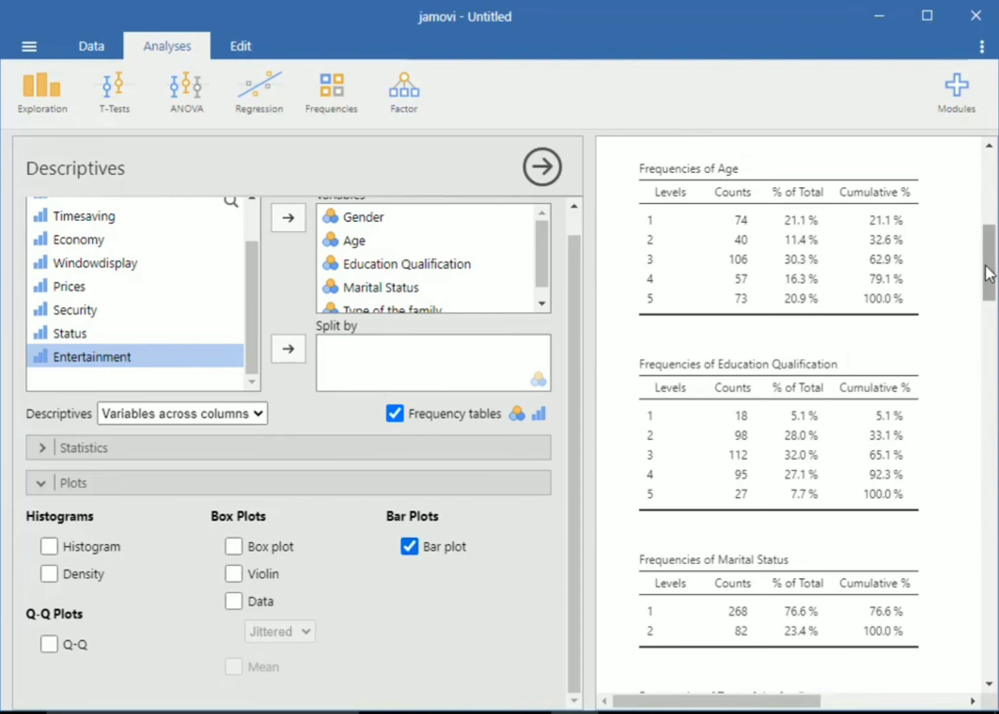
drag(990, 273, 987, 397)
drag(783, 699, 827, 702)
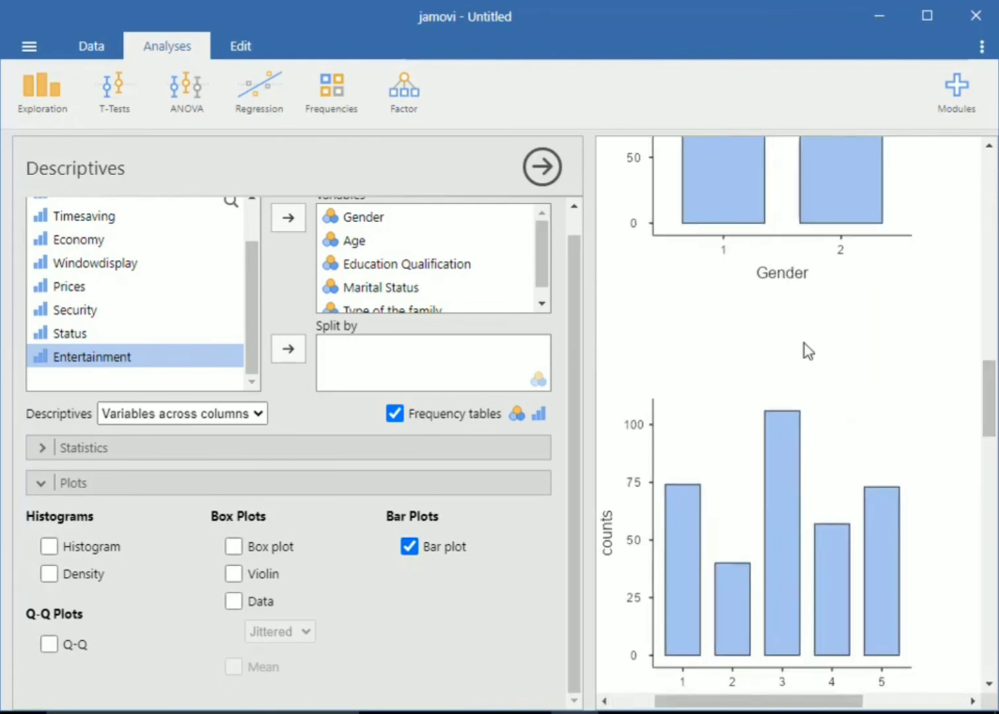
scroll(807, 350, down, 8)
scroll(803, 342, down, 15)
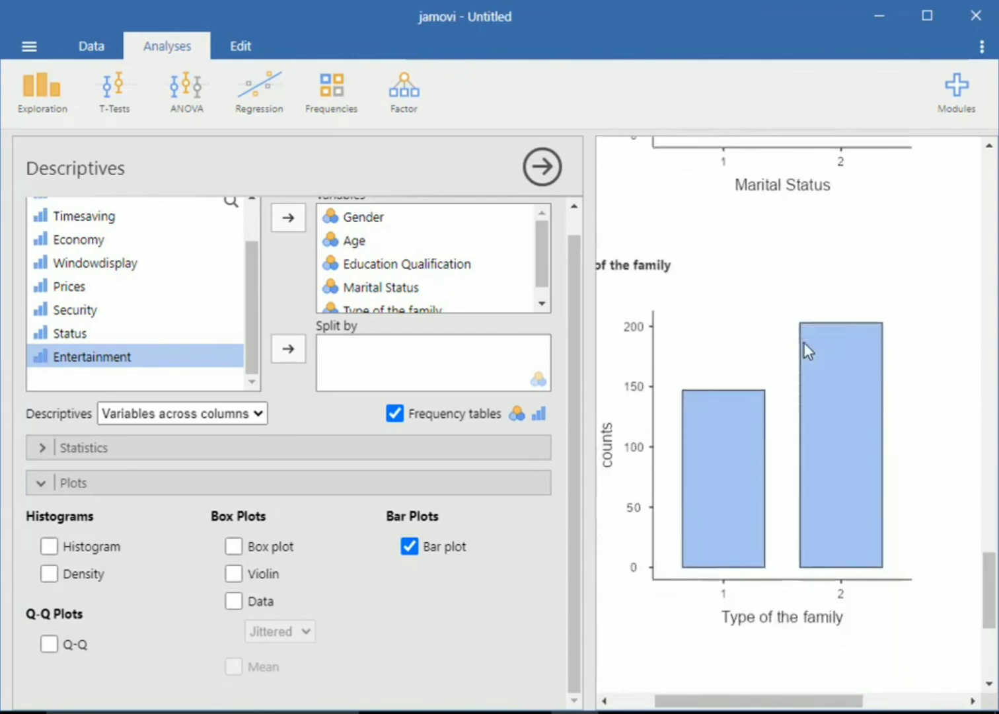
scroll(805, 344, up, 12)
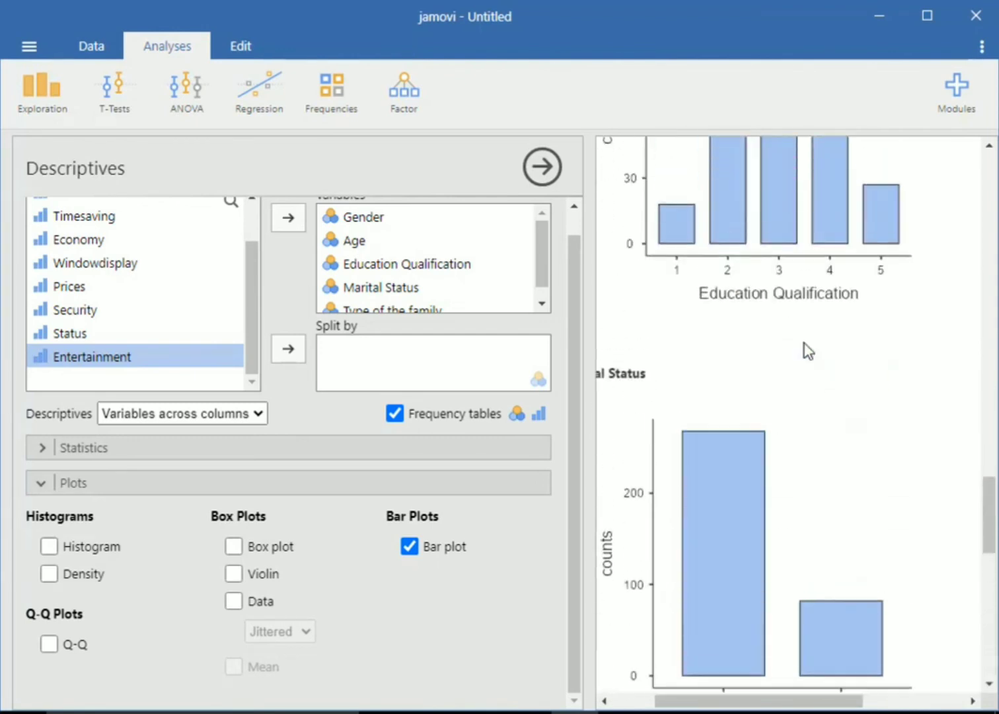
scroll(805, 349, up, 10)
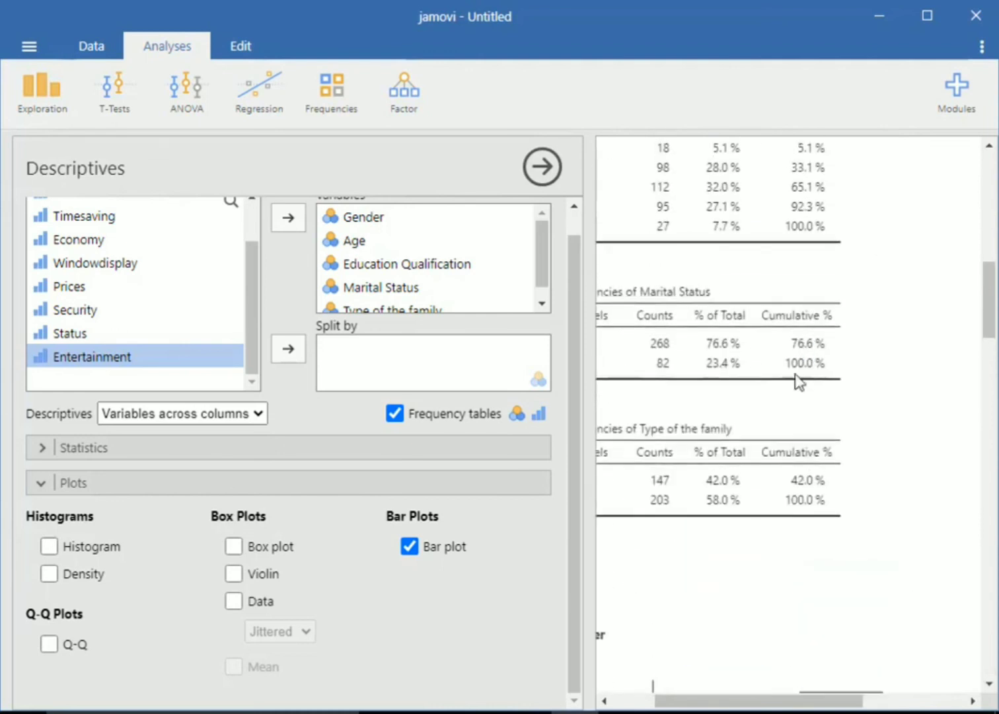
drag(691, 709, 649, 708)
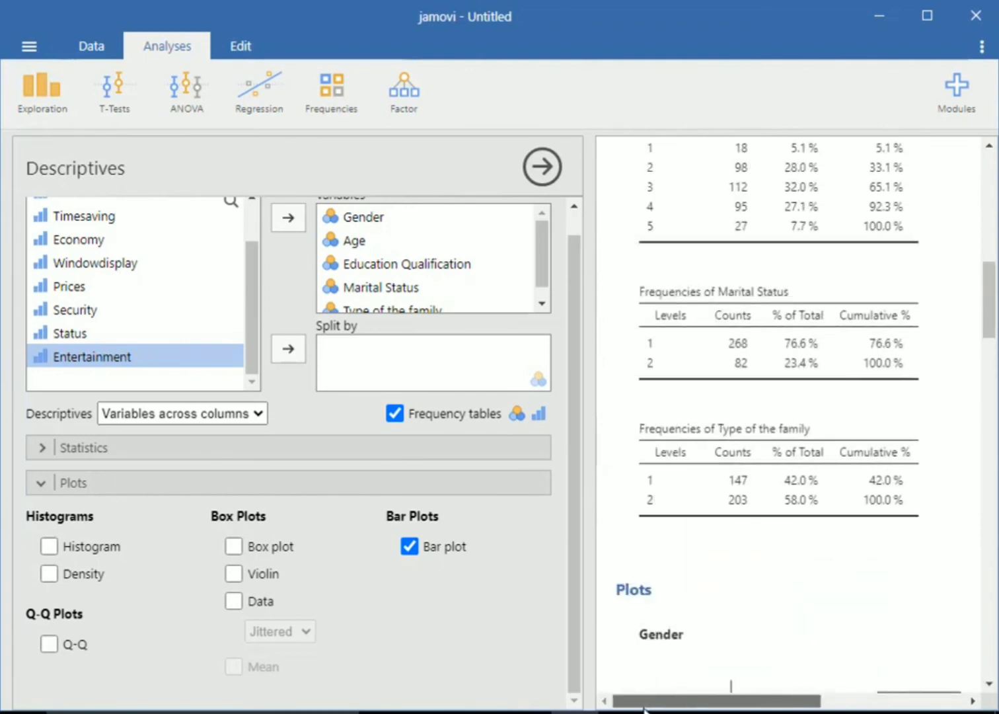